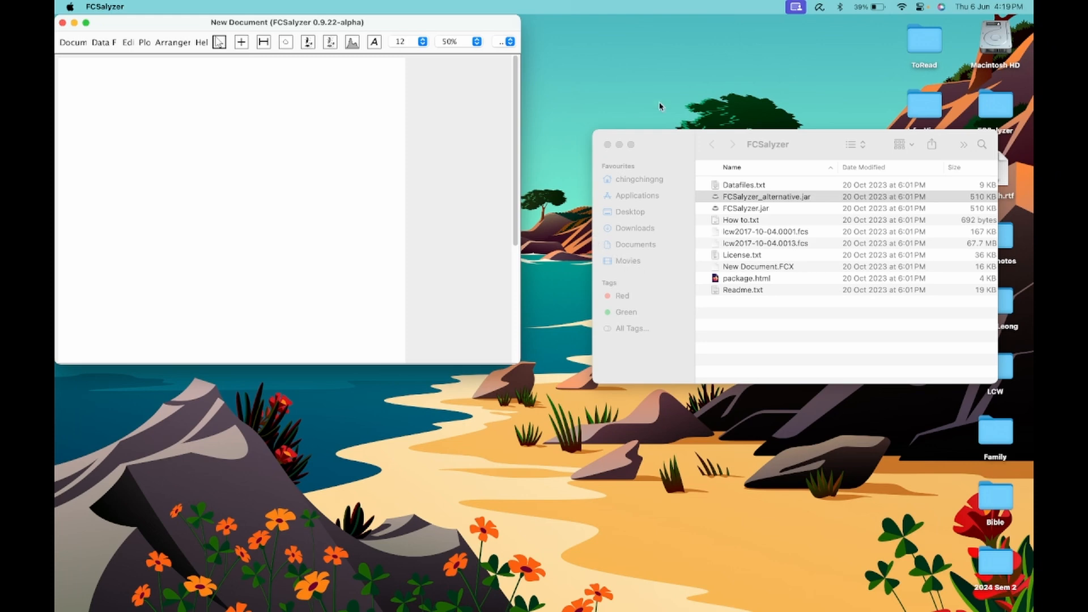
- Move the Finder window clear of the empty document and enlarge the FCSalyzer window until its full toolbar fits
left_click_drag(675, 145, 703, 364)
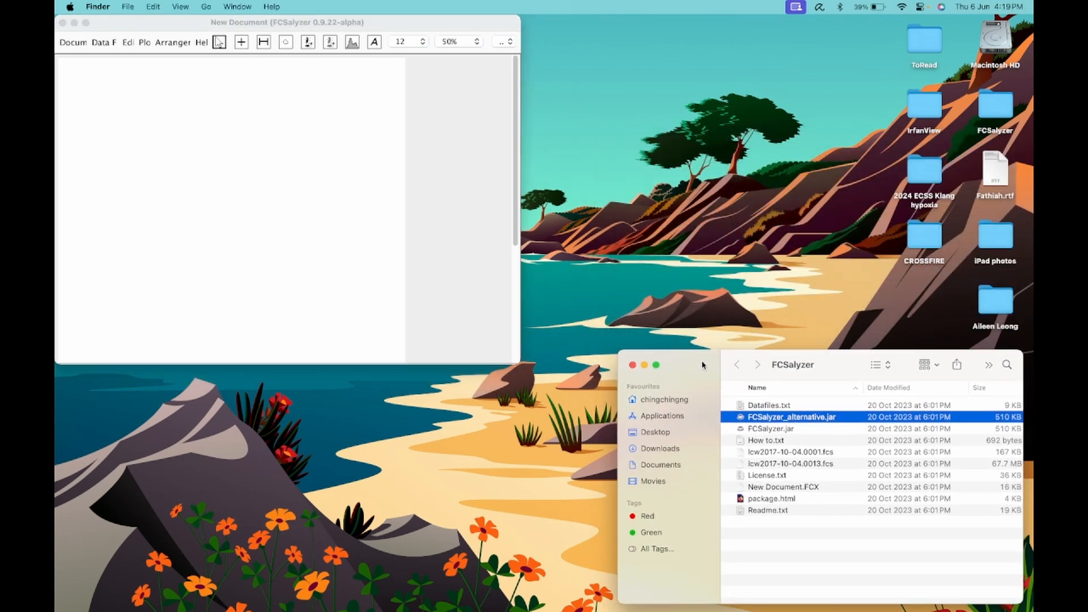
left_click(423, 238)
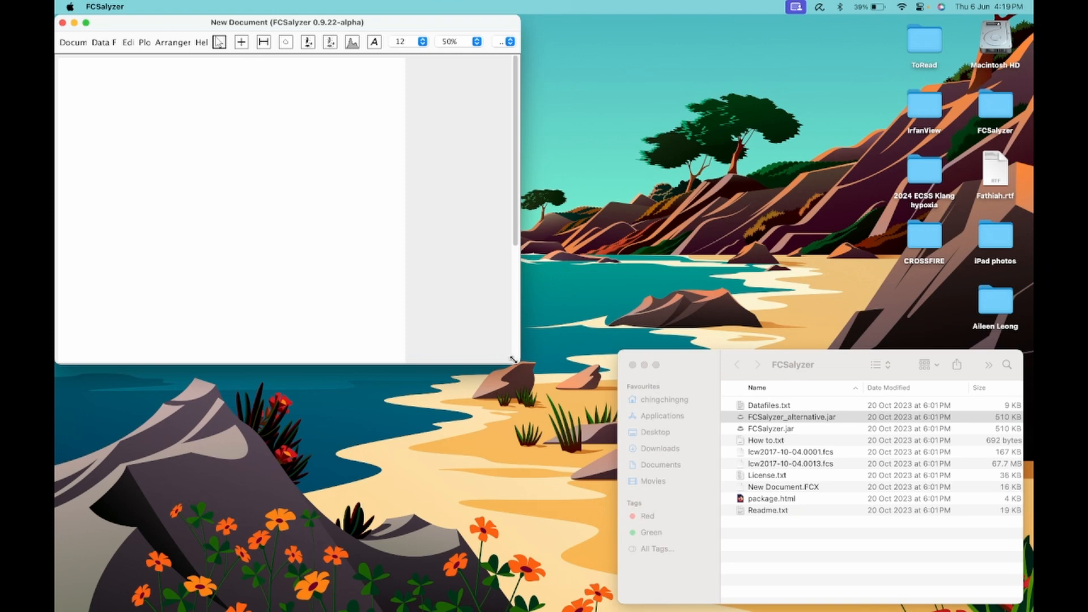
left_click_drag(514, 360, 907, 488)
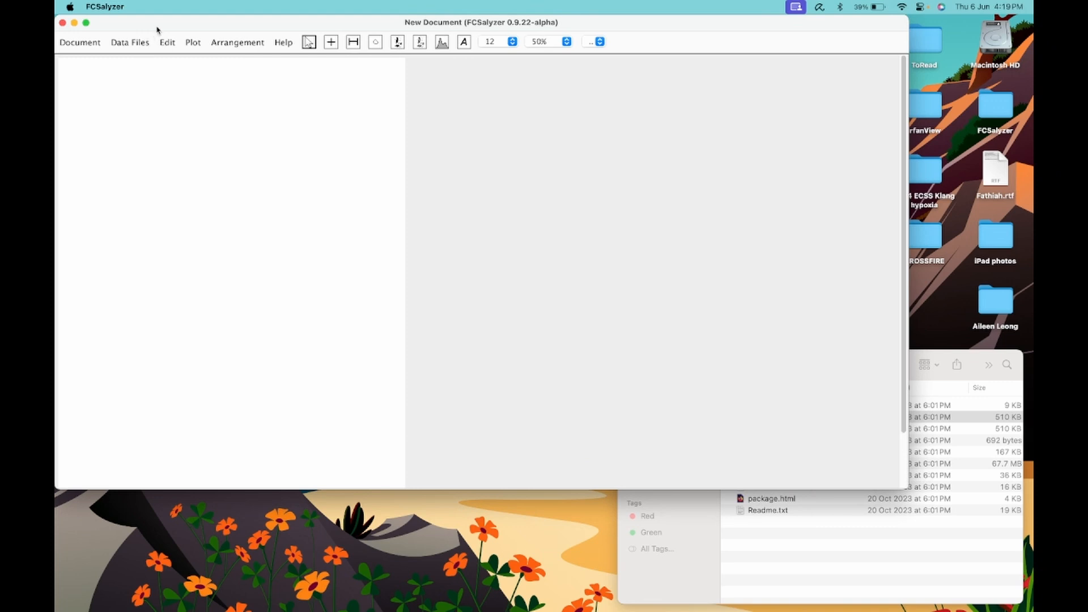
- Set the document size to 2 pages wide by 1 page high
left_click(92, 44)
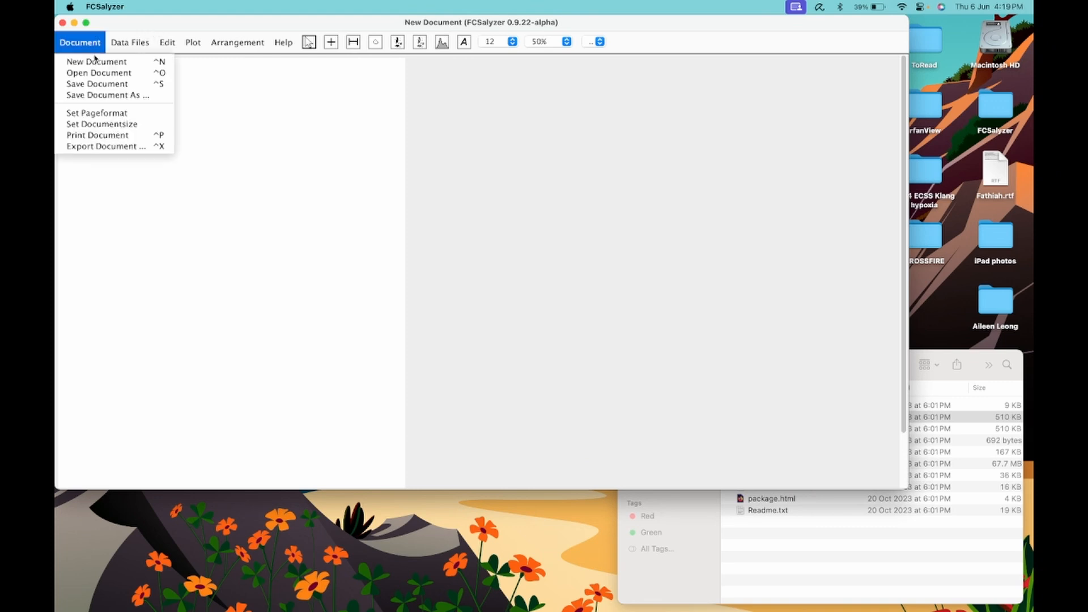
left_click(100, 124)
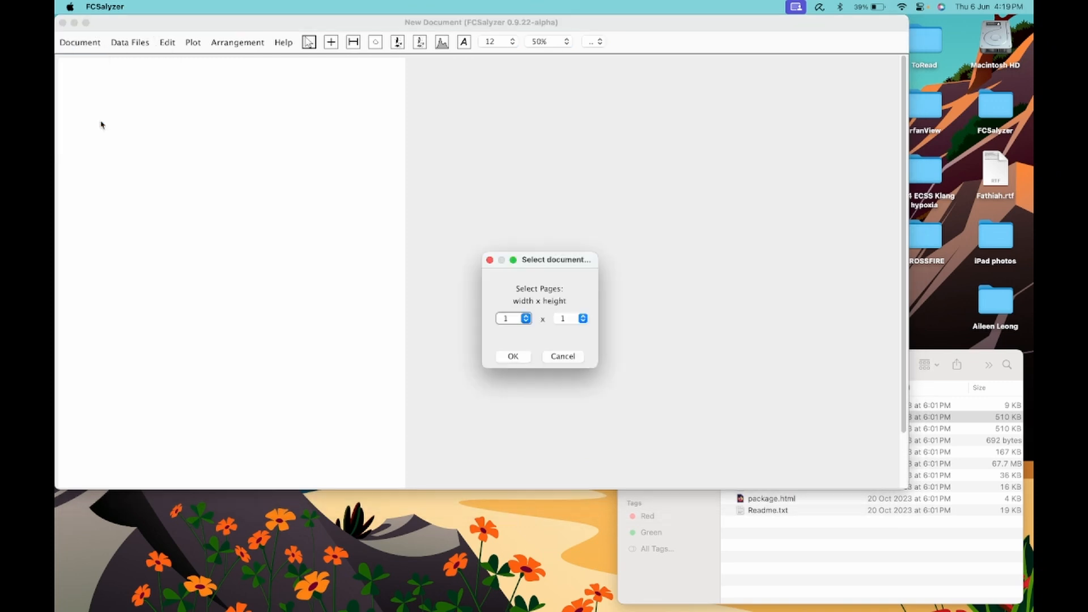
left_click(527, 320)
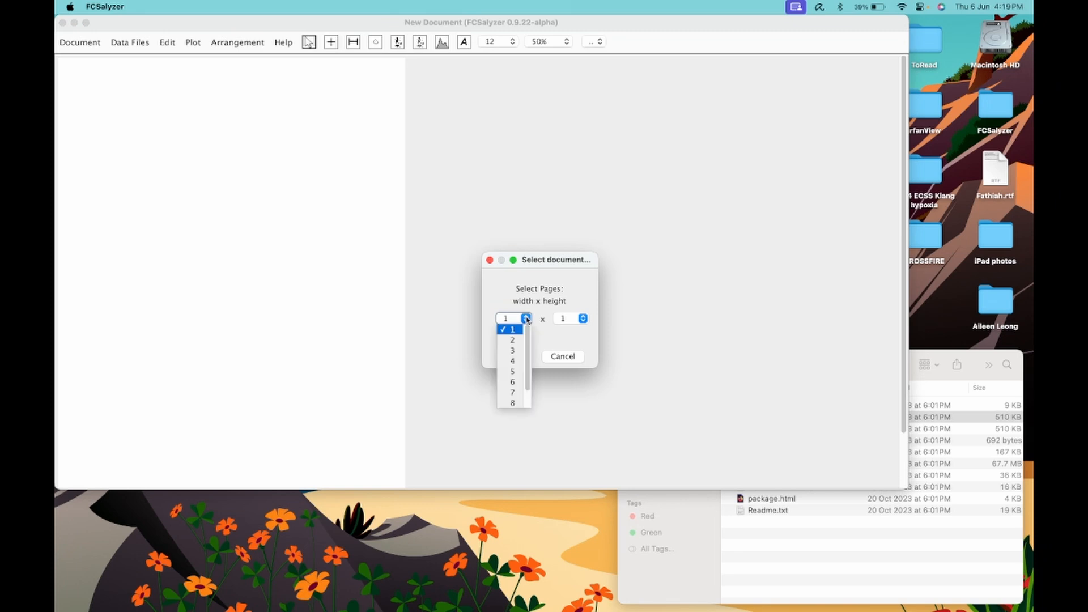
left_click(517, 341)
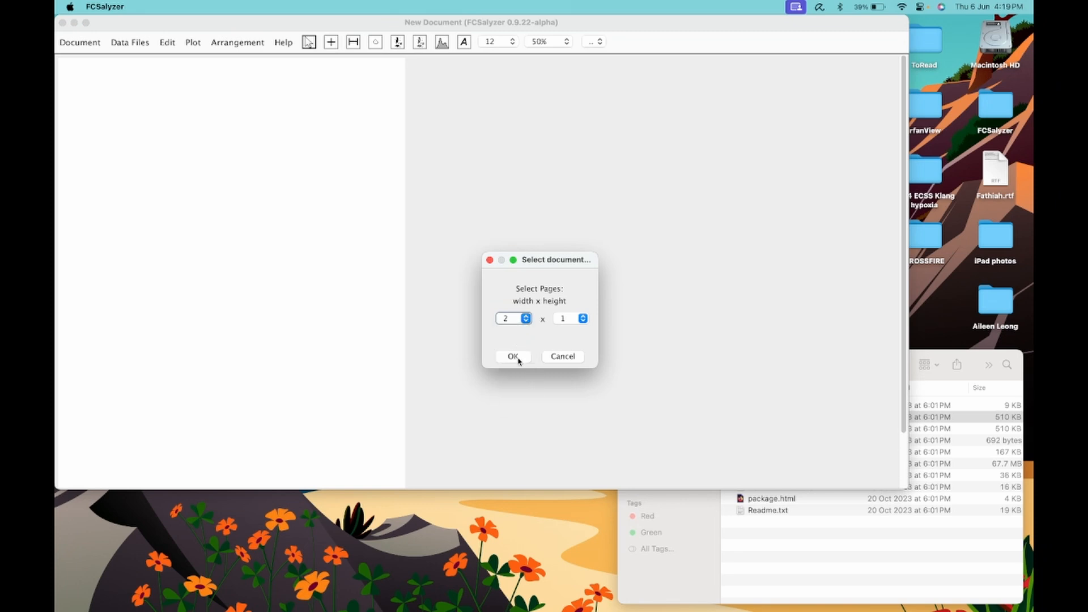
left_click(513, 357)
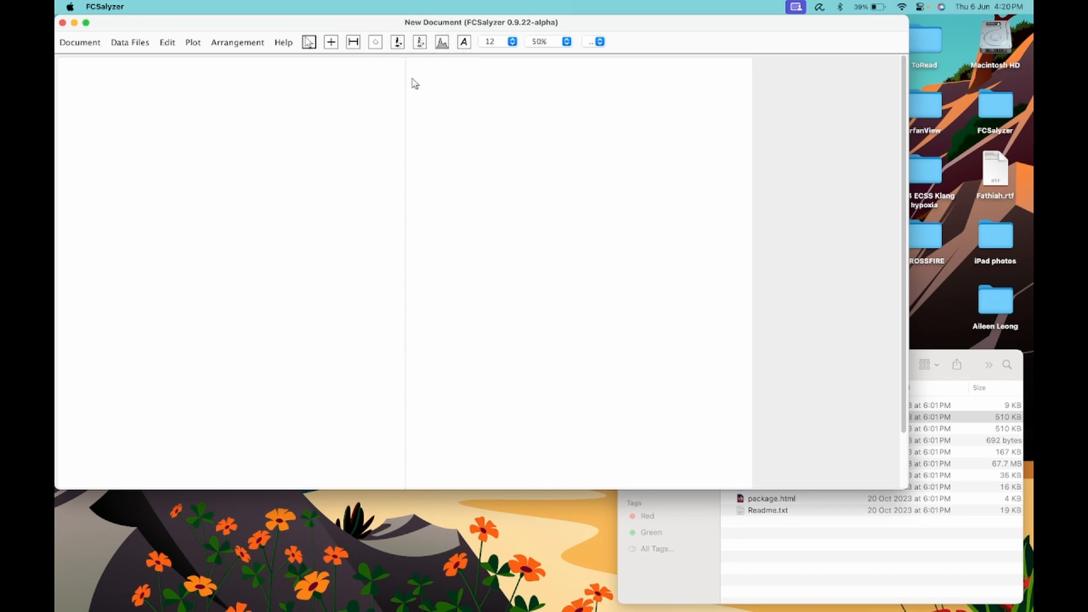
- Create a dot plot across the upper part of the first page from lcw2017-10-04.0001.fcs in the Desktop's FCSalyzer folder
left_click(398, 44)
left_click_drag(69, 66, 399, 270)
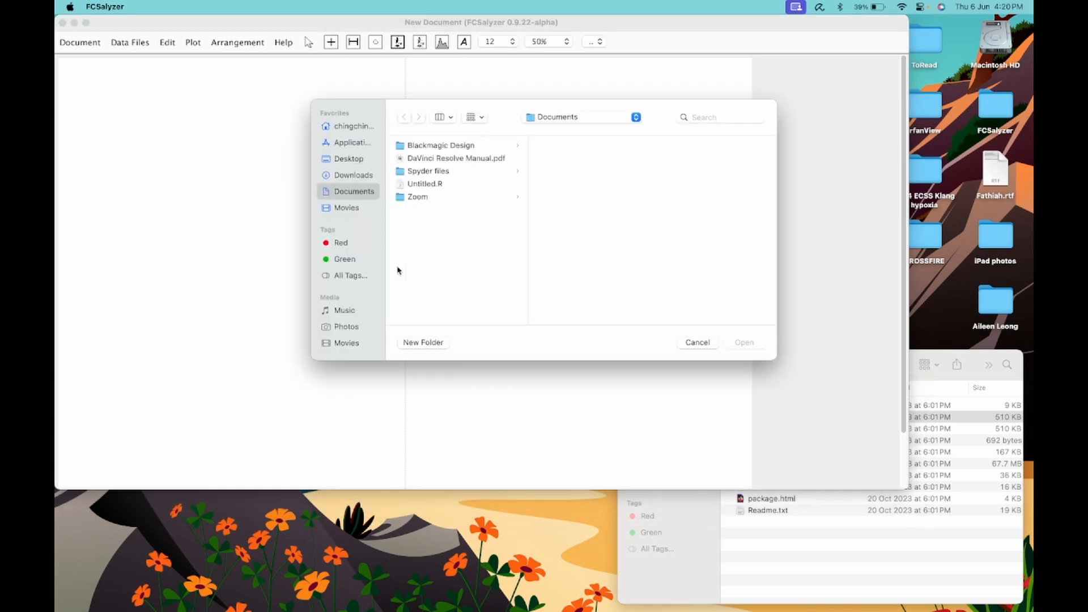
left_click(350, 160)
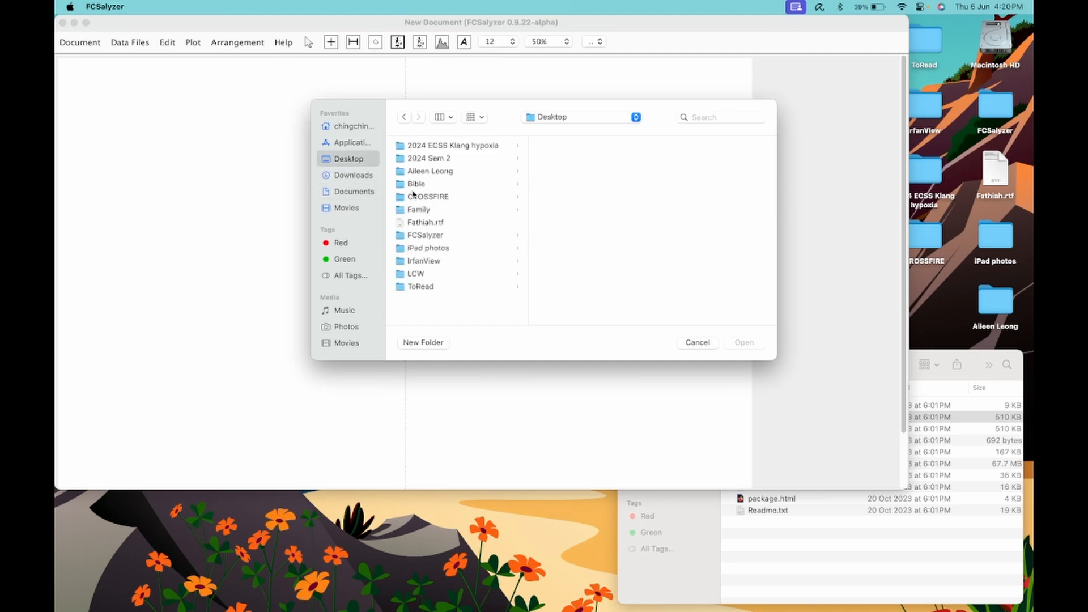
left_click(429, 243)
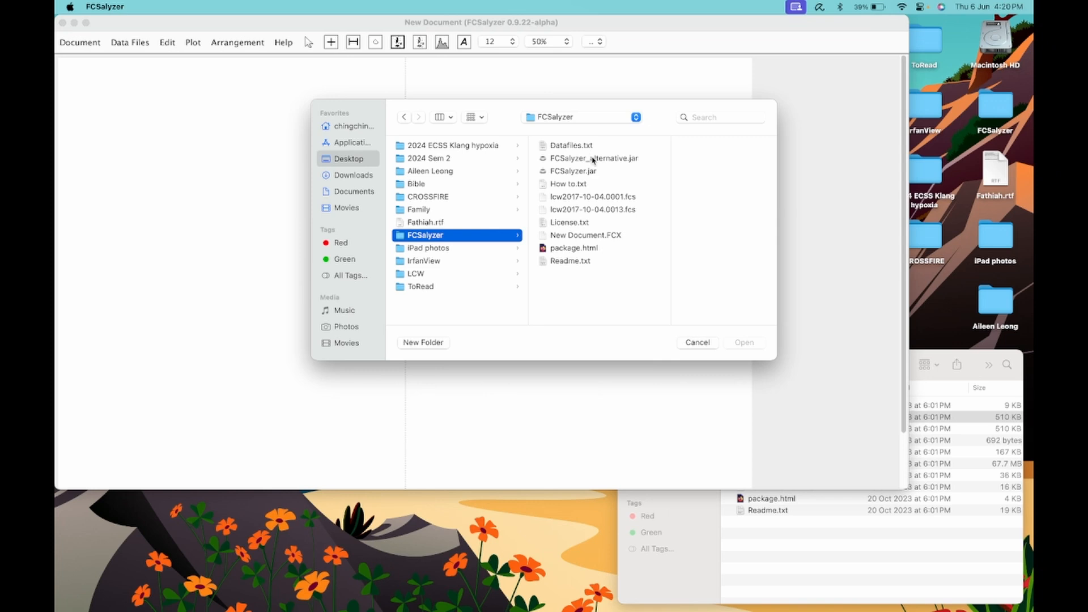
left_click(597, 198)
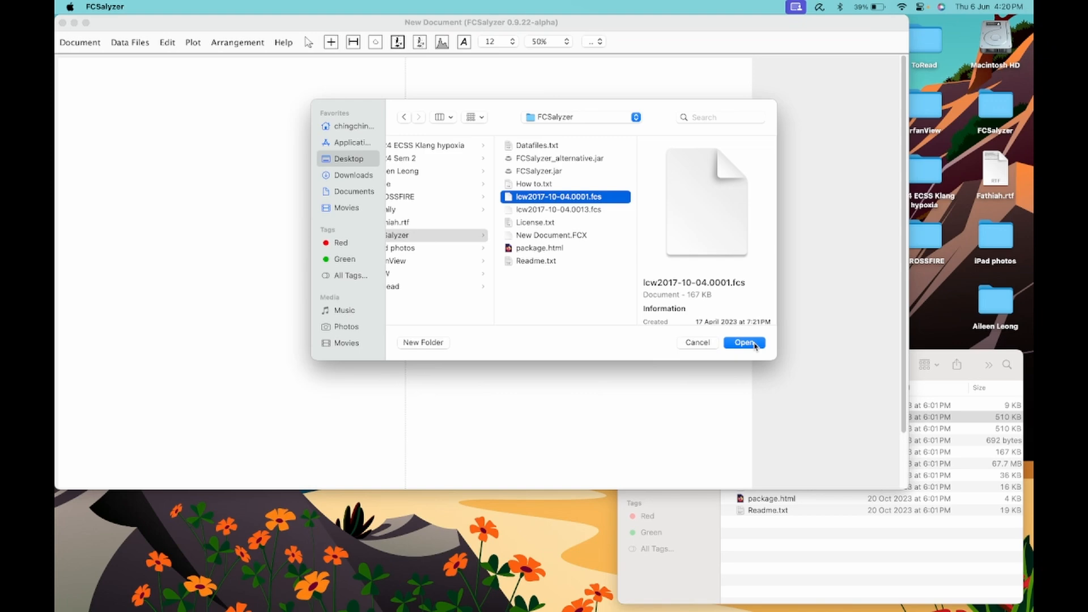
left_click(744, 343)
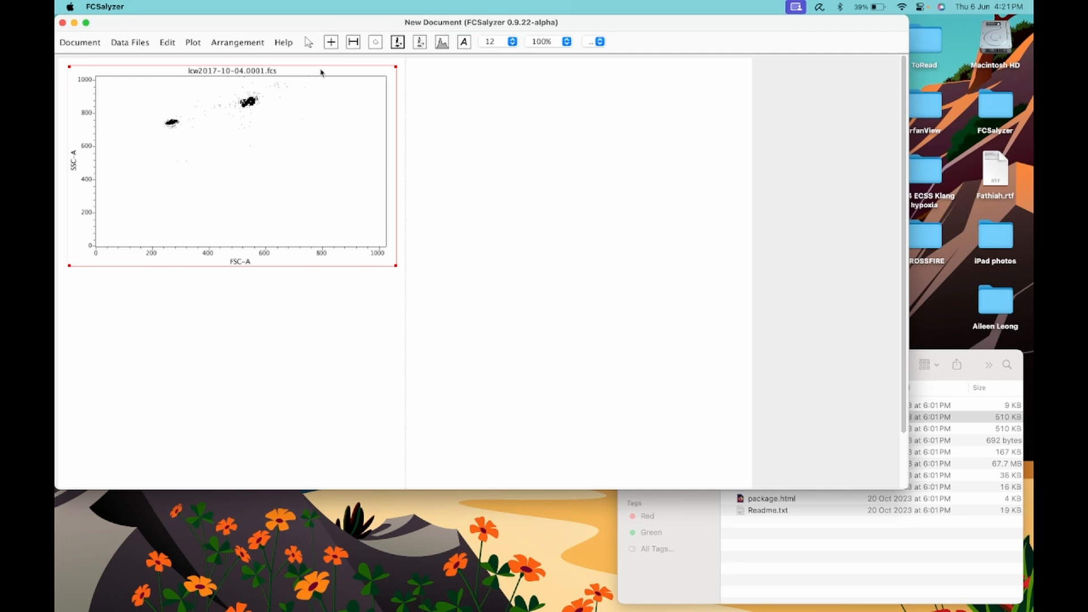
- Draw a closed polygon region around the cluster near FSC-A 270 and SSC-A 750 in the dot plot
left_click(377, 44)
left_click_drag(163, 122, 178, 118)
left_click(178, 118)
left_click(180, 124)
left_click(166, 125)
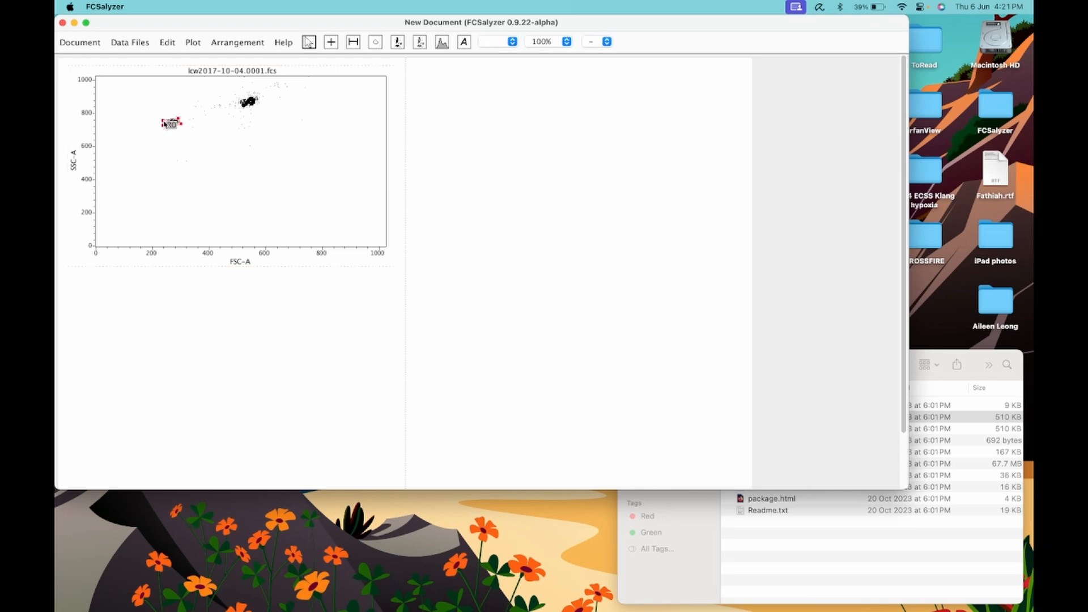
- Draw a second polygon region around the cluster near FSC-A 540 and SSC-A 870 in the dot plot
left_click(375, 42)
left_click(237, 102)
left_click(258, 102)
left_click(237, 102)
- In the regions and gates editor, placed below the plot, add a gate named 2um with strategy R0
left_click(140, 45)
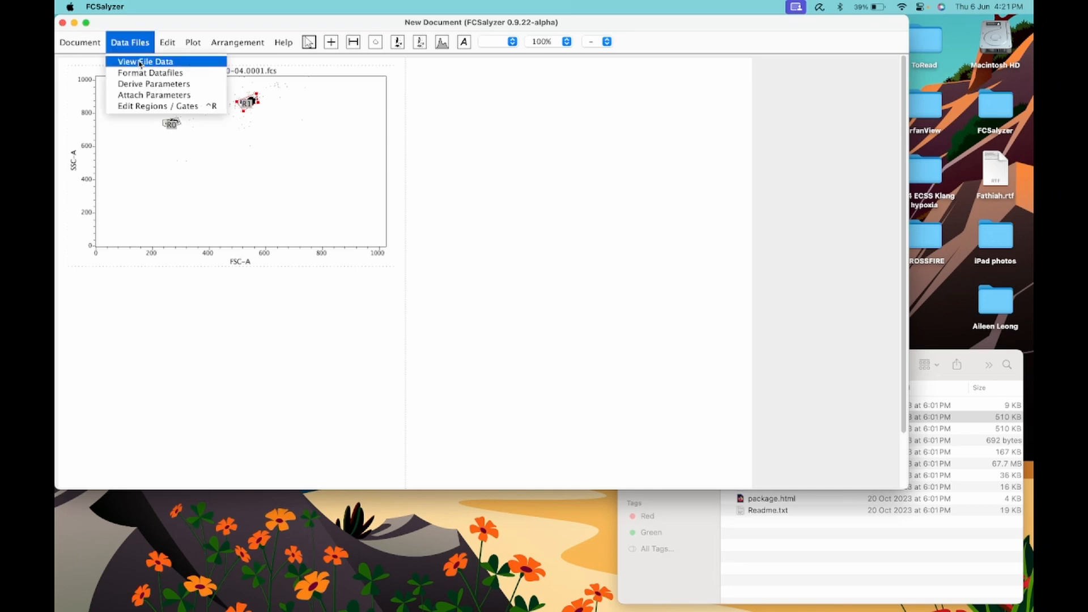
left_click(142, 107)
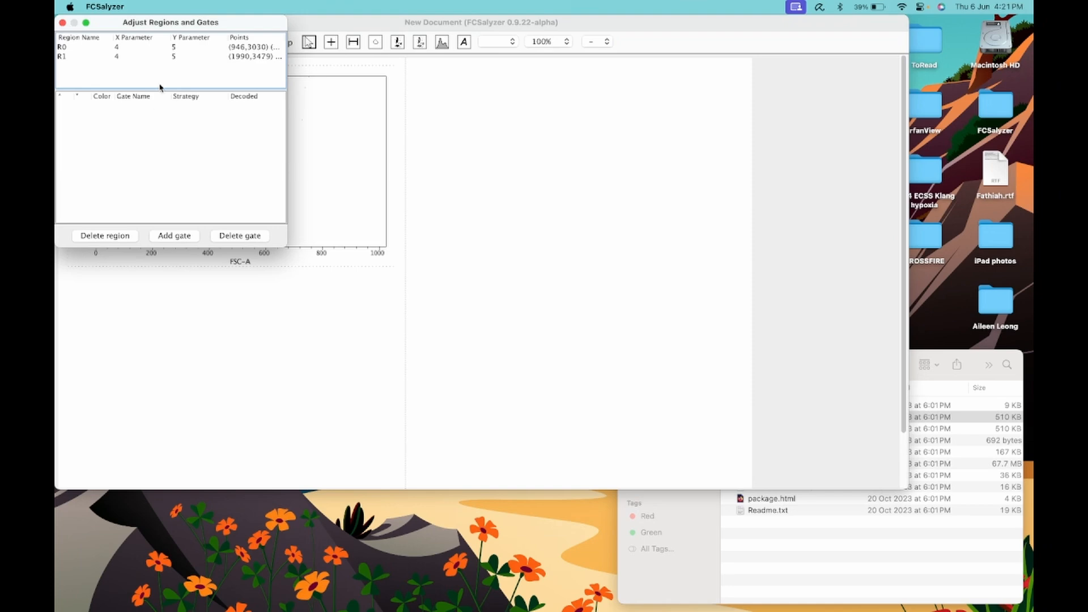
left_click_drag(152, 23, 236, 288)
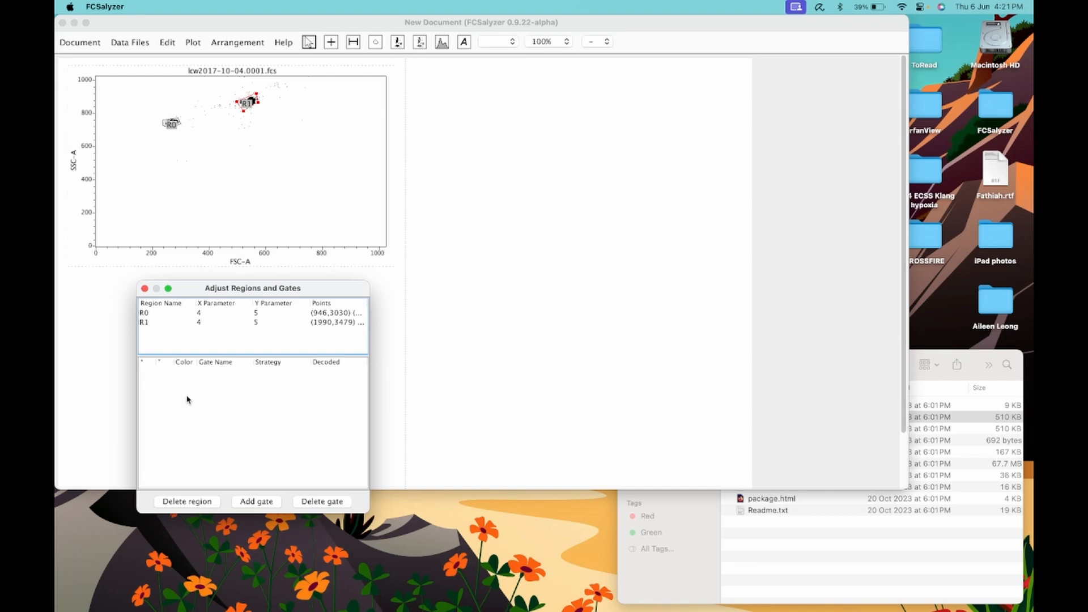
left_click(251, 503)
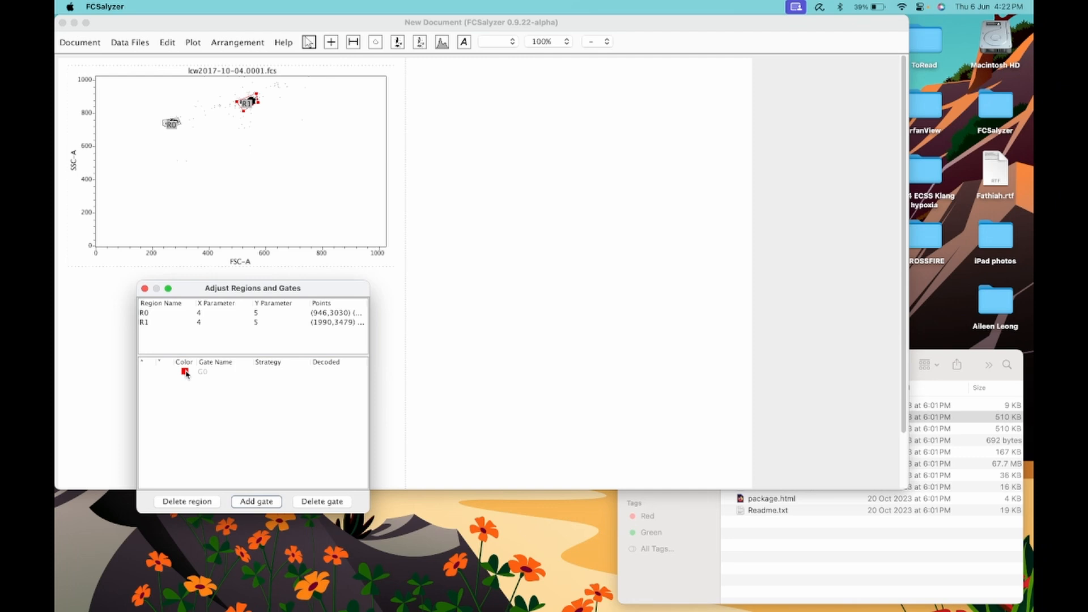
left_click(208, 375)
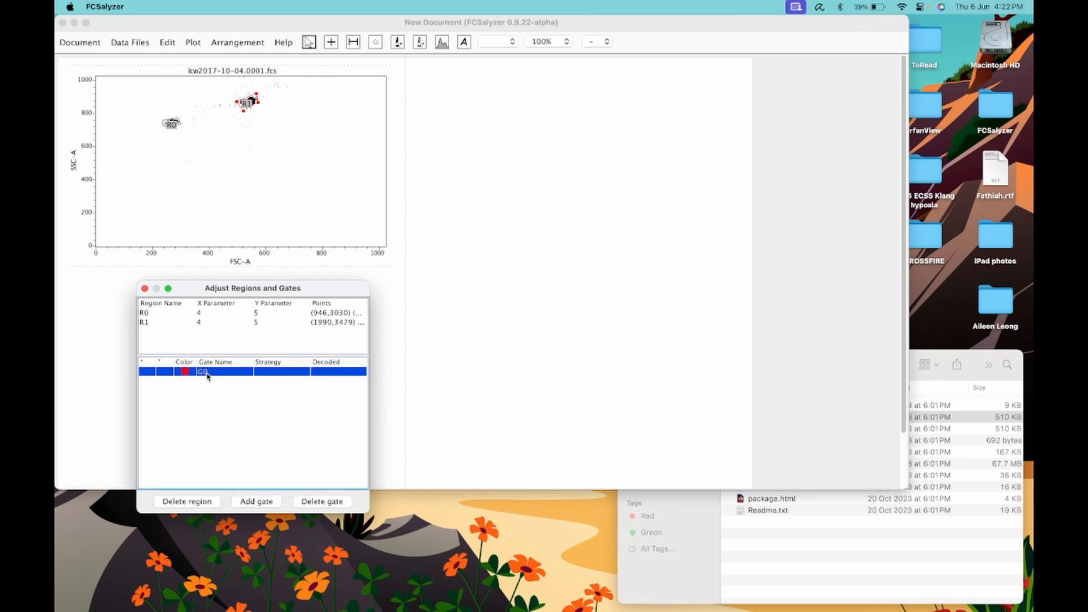
type("2um")
left_click(278, 375)
double_click(278, 373)
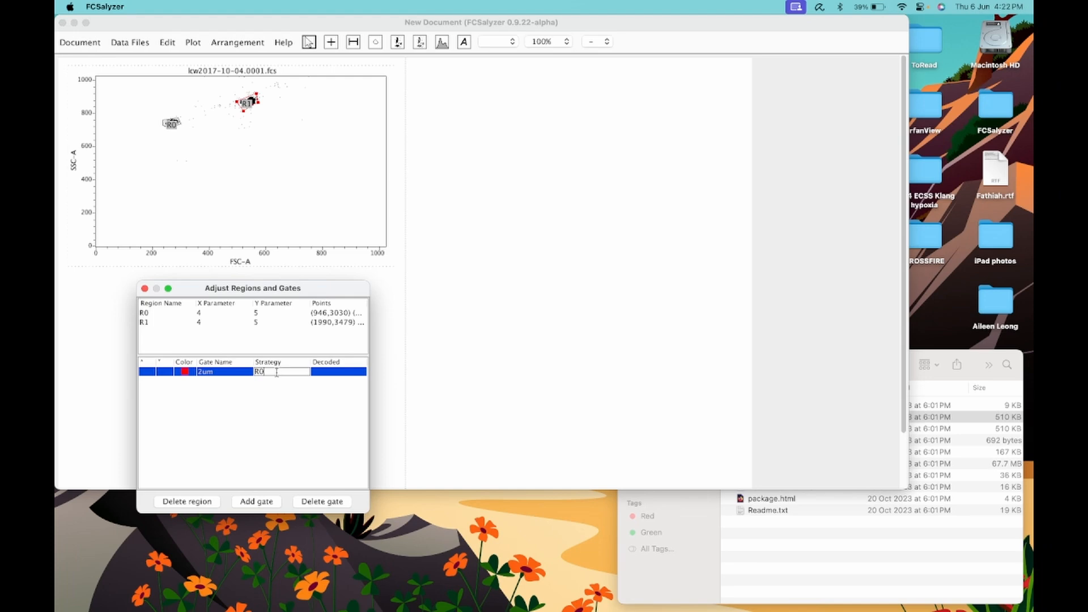
left_click(253, 477)
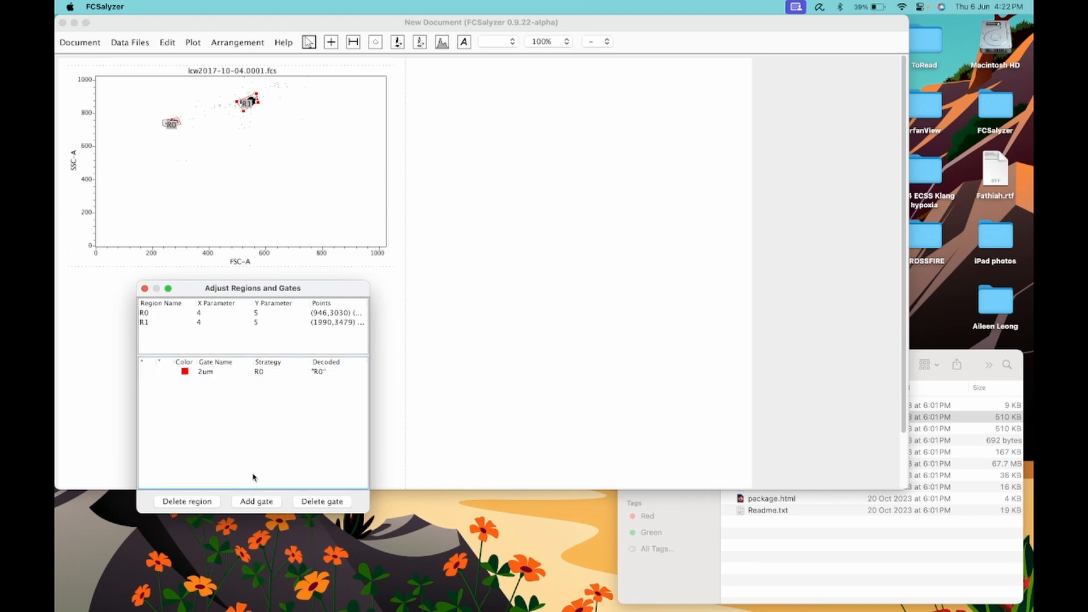
- Add a second gate and set its colour to blue
left_click(243, 502)
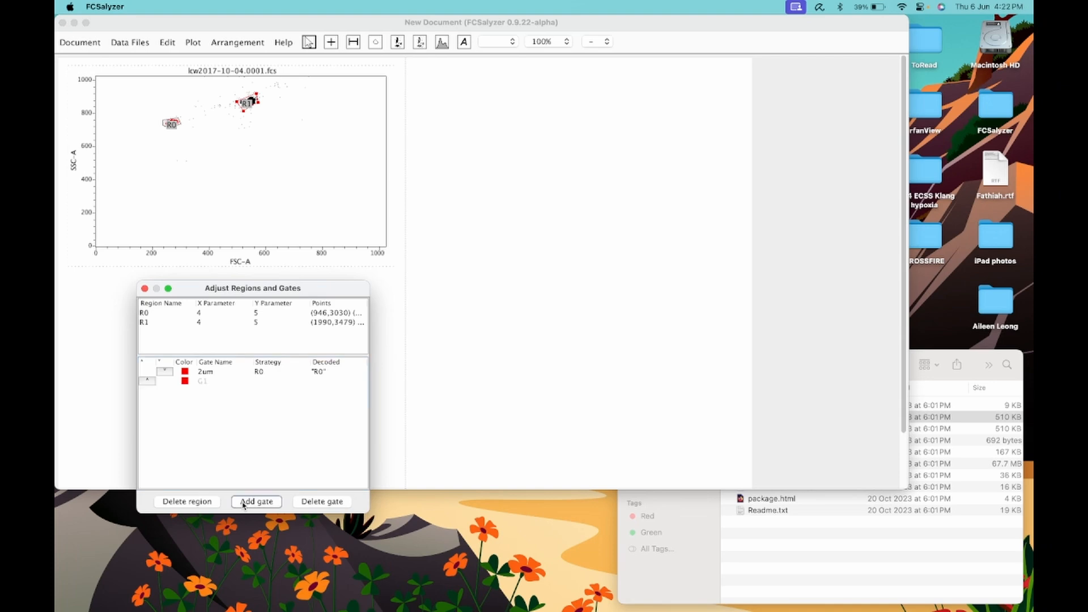
left_click(186, 382)
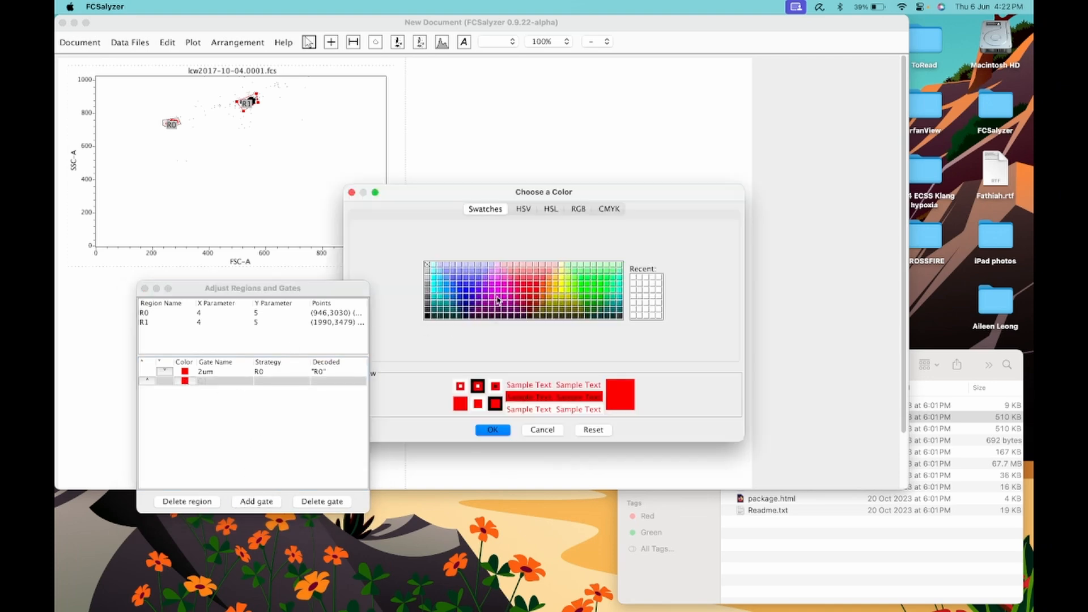
left_click(467, 291)
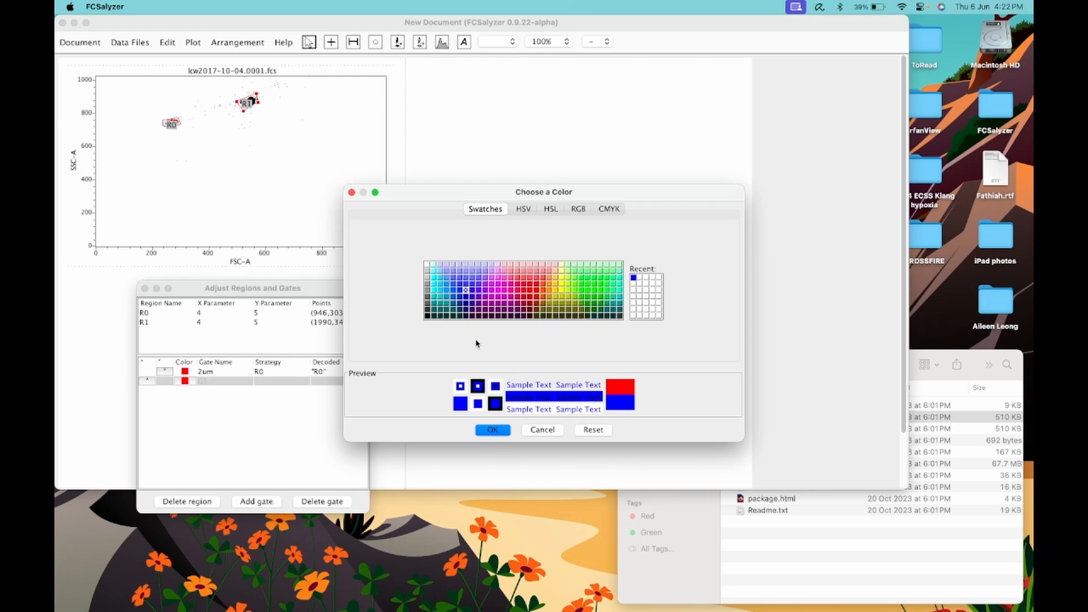
left_click(493, 431)
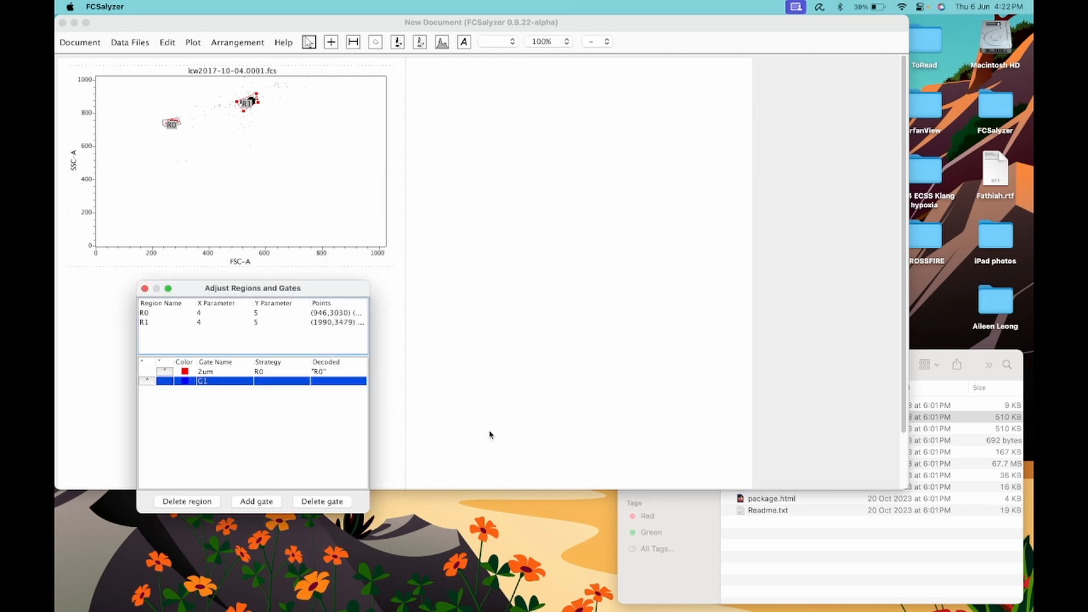
- Name the blue gate 3um, set its strategy to R1, and close the regions and gates editor
left_click(211, 387)
key("BackSpace")
key("BackSpace")
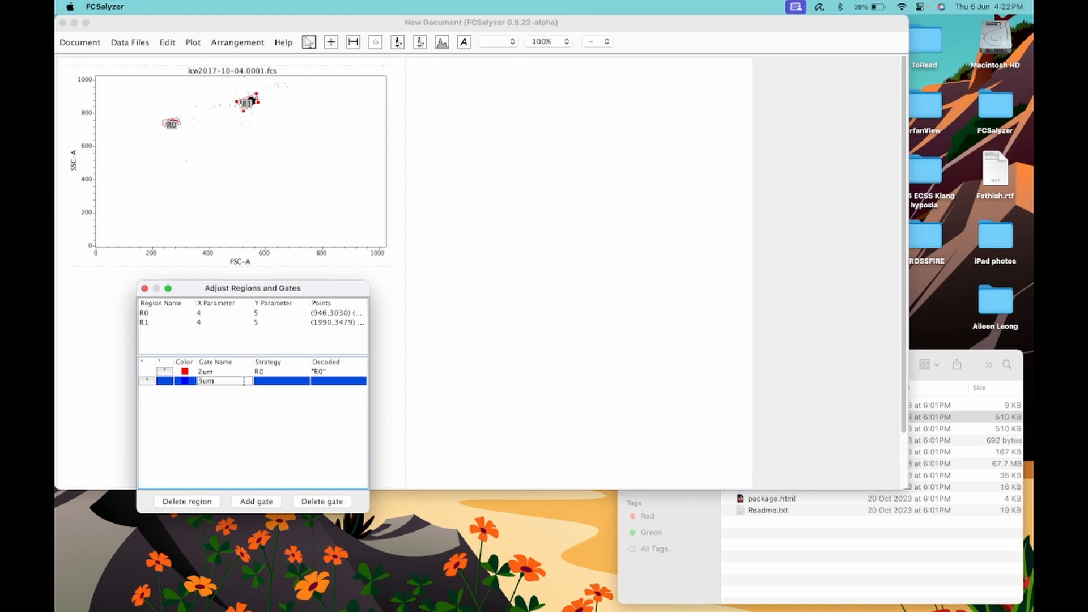
left_click(277, 386)
double_click(278, 384)
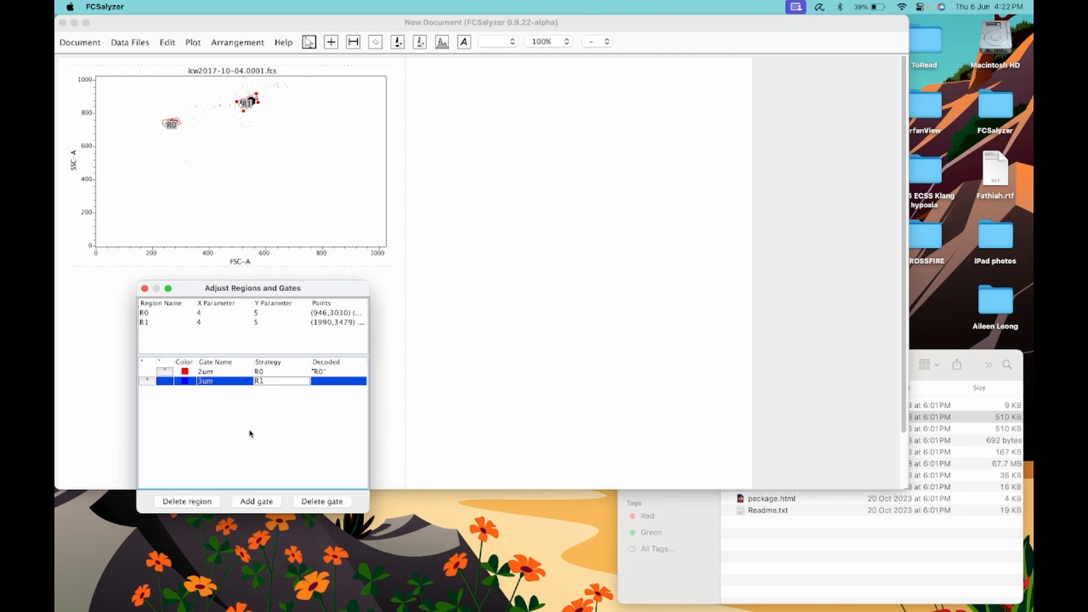
key("Return")
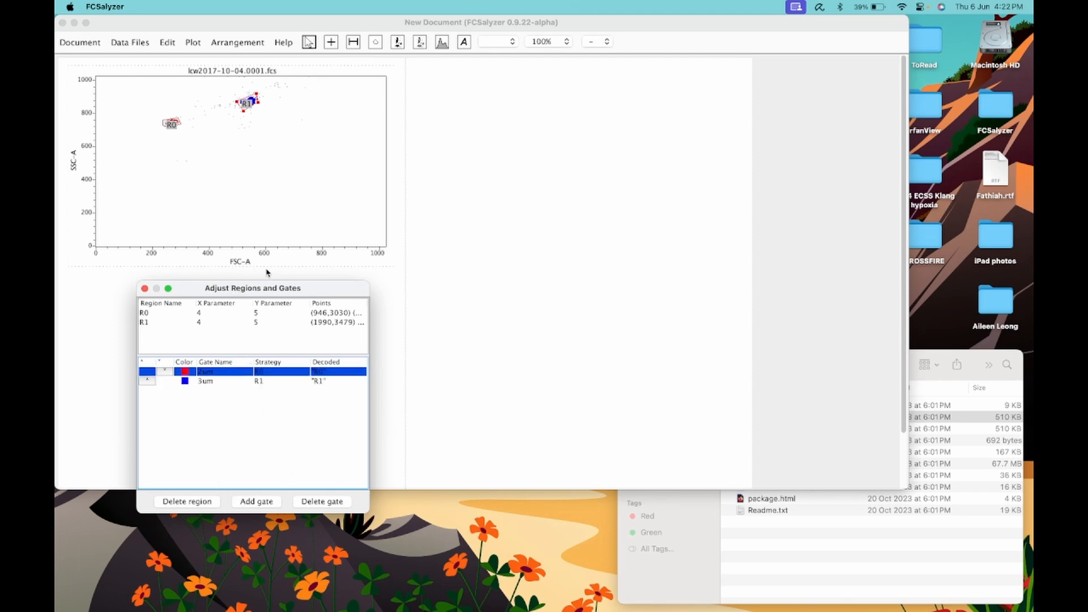
left_click(145, 289)
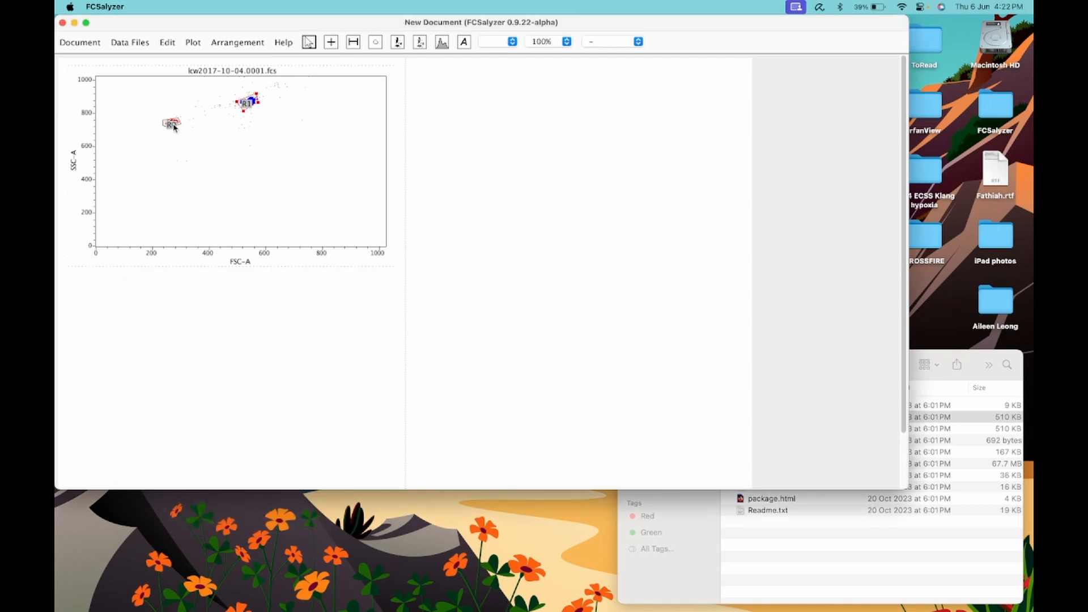
- Move the R0 and R1 region labels just below their clusters so they no longer cover the events
left_click_drag(173, 128, 173, 137)
left_click_drag(245, 106, 257, 116)
- Create a second dot plot beside the first one from lcw2017-10-04.0013.fcs
left_click(399, 44)
left_click_drag(402, 68, 690, 267)
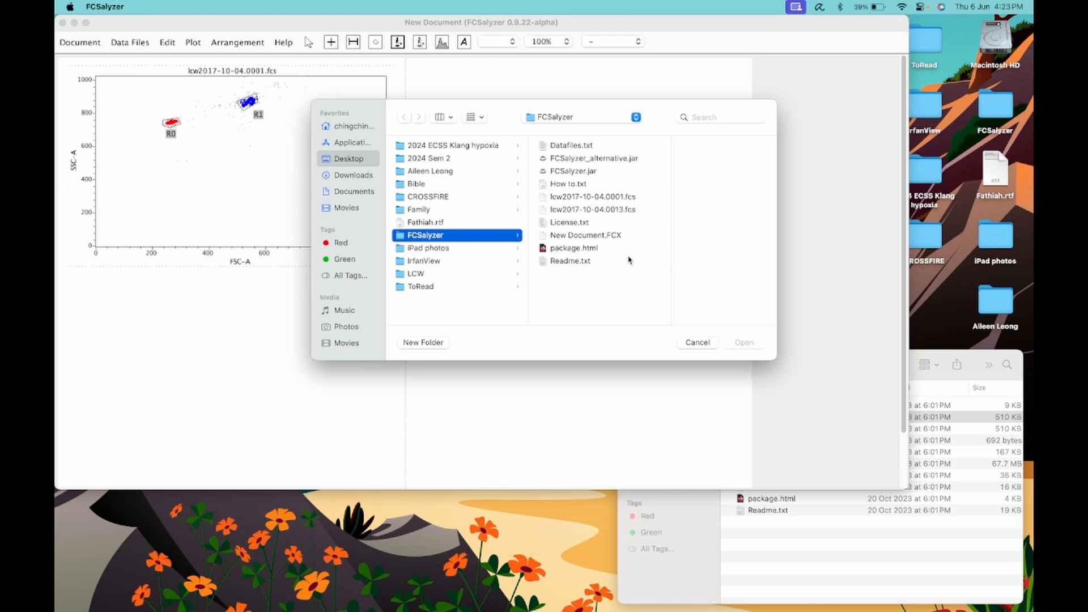
left_click(602, 209)
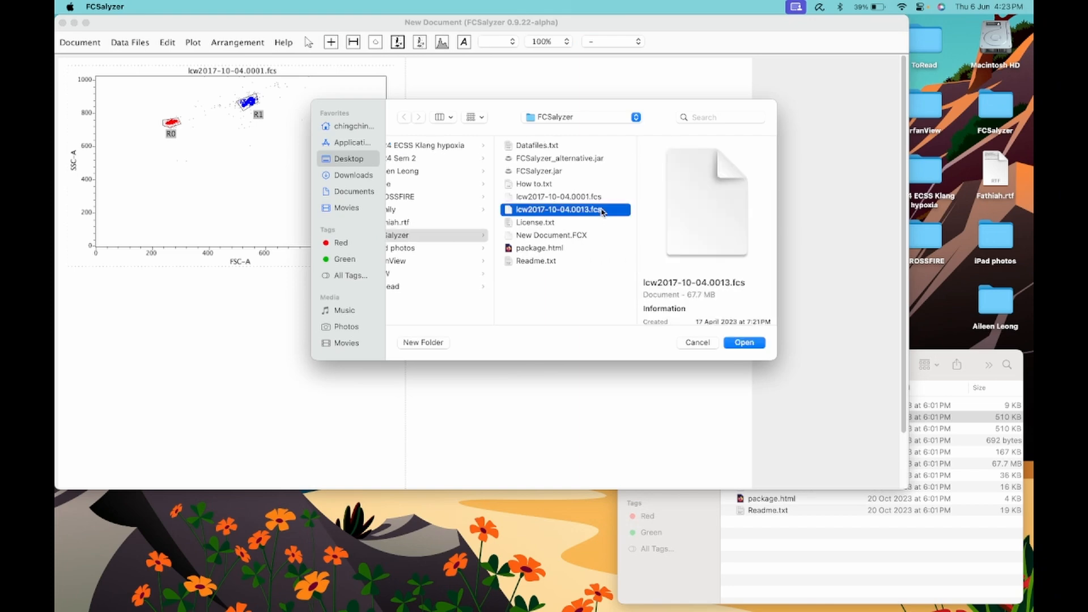
left_click(744, 342)
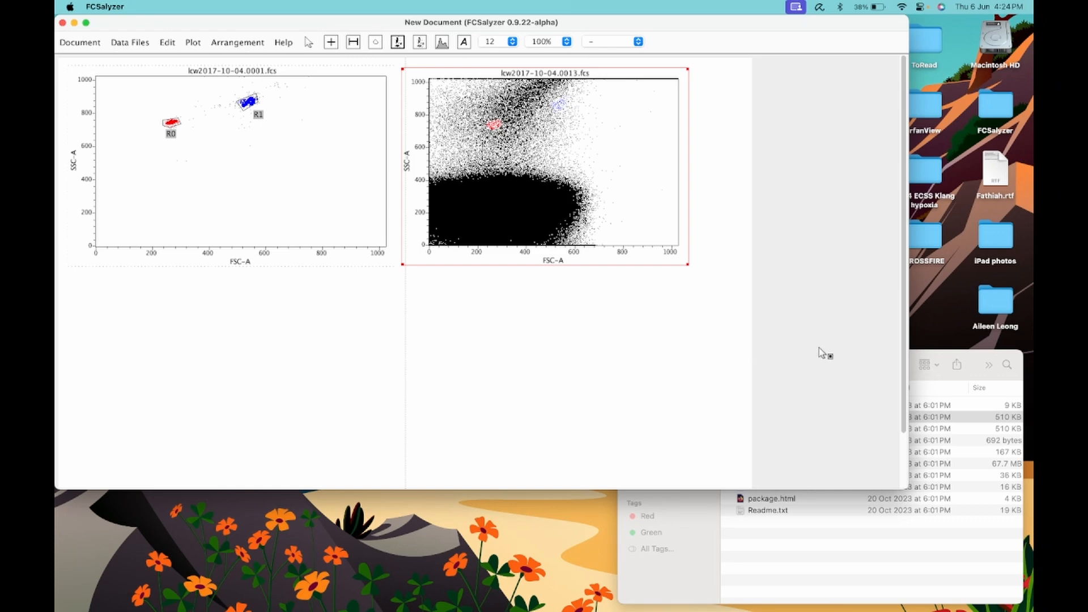
- Switch to Finder, open How to.txt from the FCSalyzer folder, and move its window beside the plots for reading
left_click(945, 356)
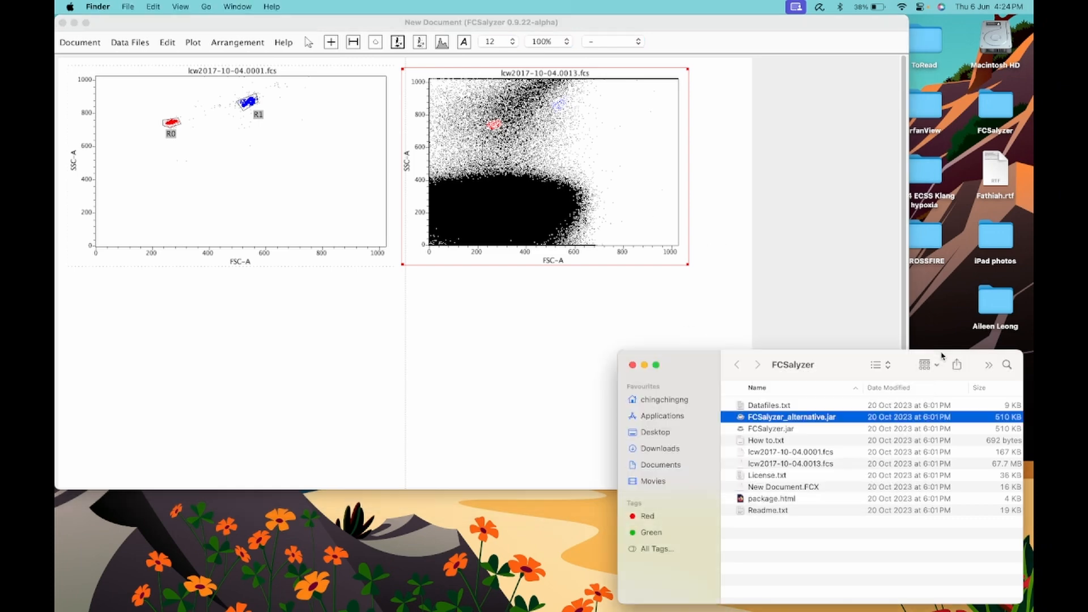
double_click(771, 442)
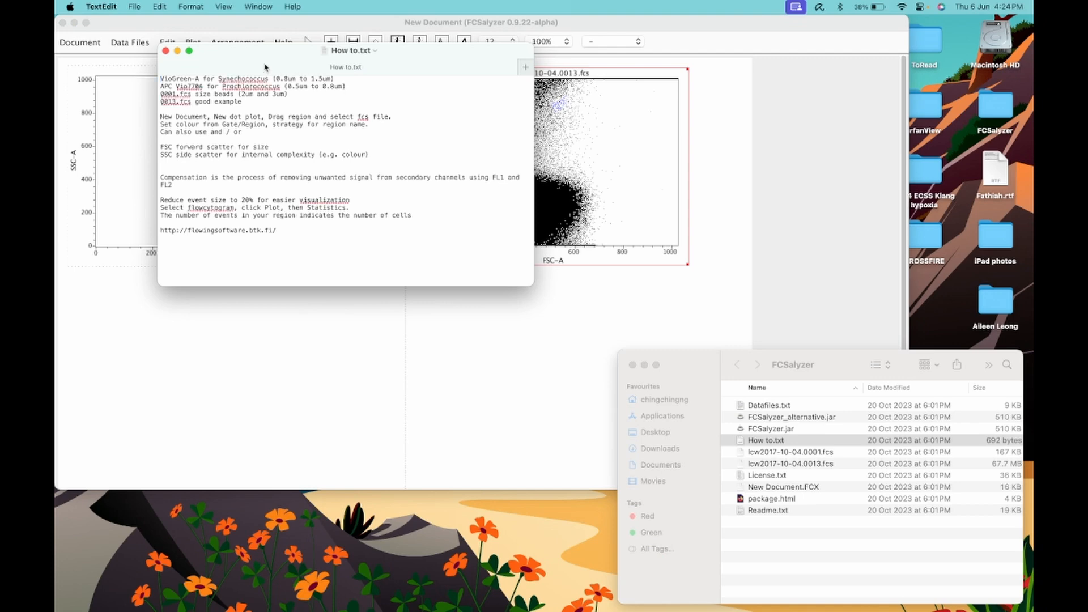
left_click_drag(247, 58, 871, 99)
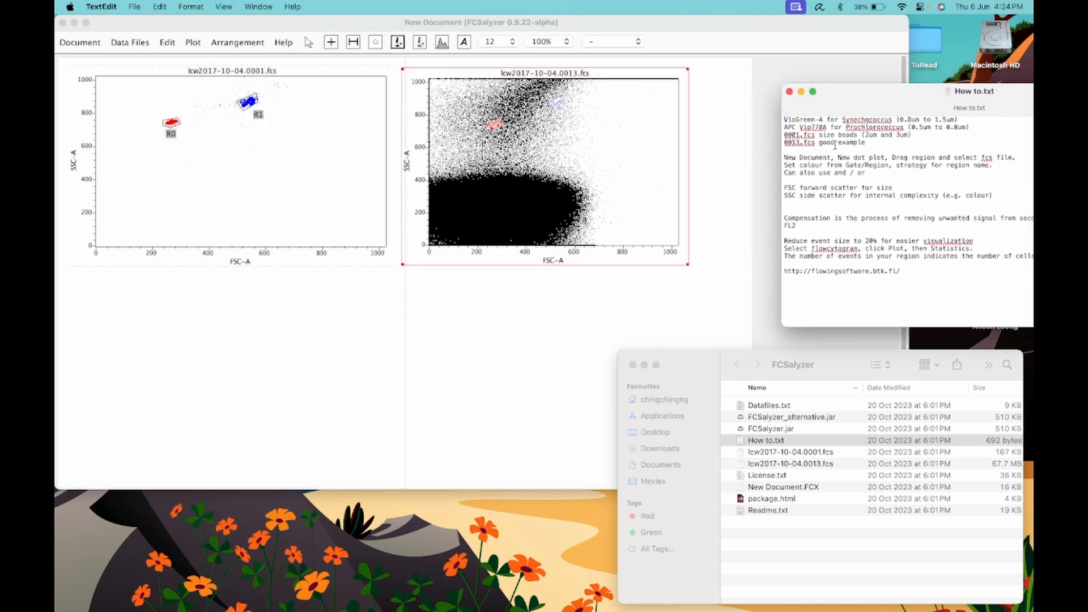
- Move the How to.txt window clear of the plots and set the lcw2017-10-04.0013.fcs plot's Y axis to VioGreen-A
left_click_drag(782, 157, 890, 174)
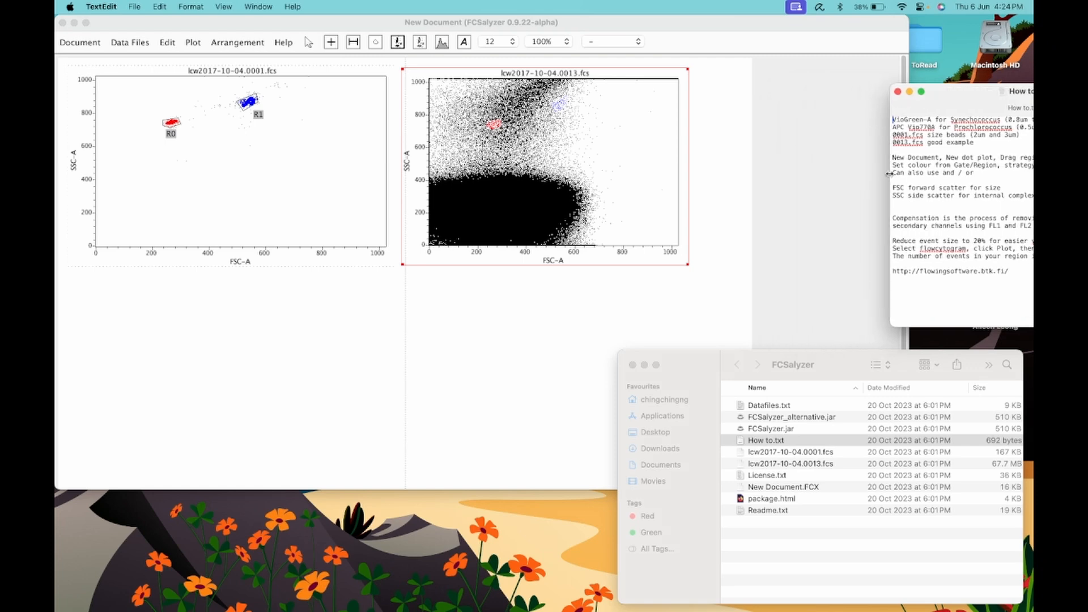
left_click(407, 167)
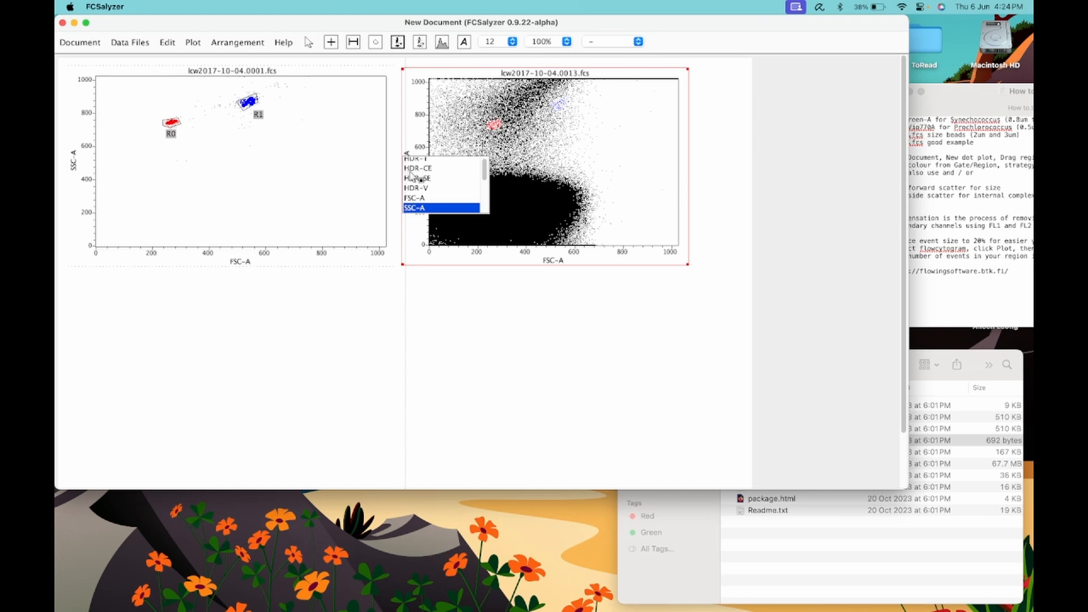
left_click(483, 196)
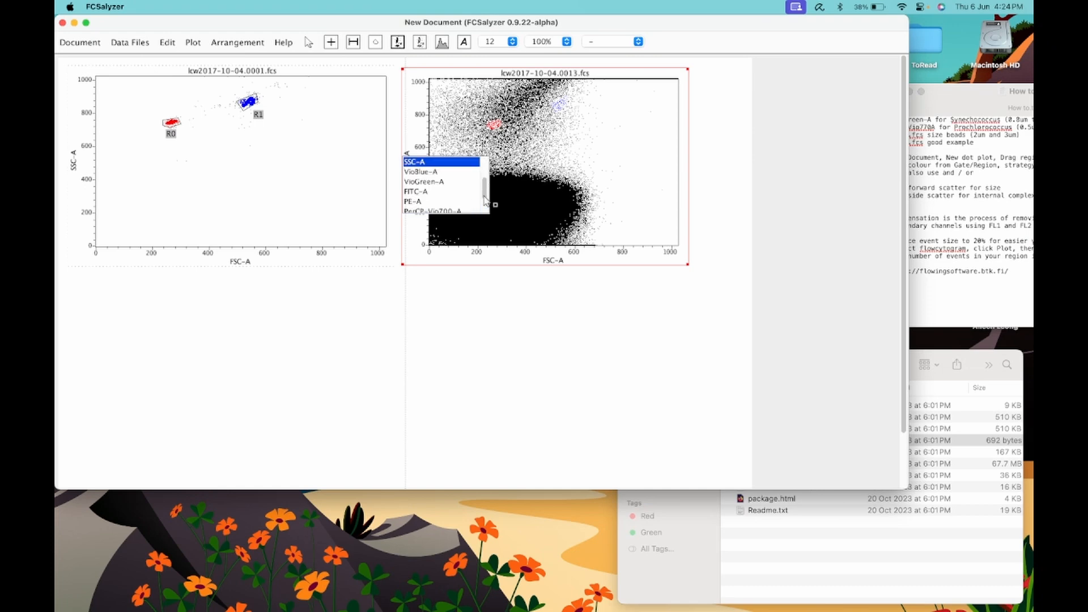
left_click(429, 182)
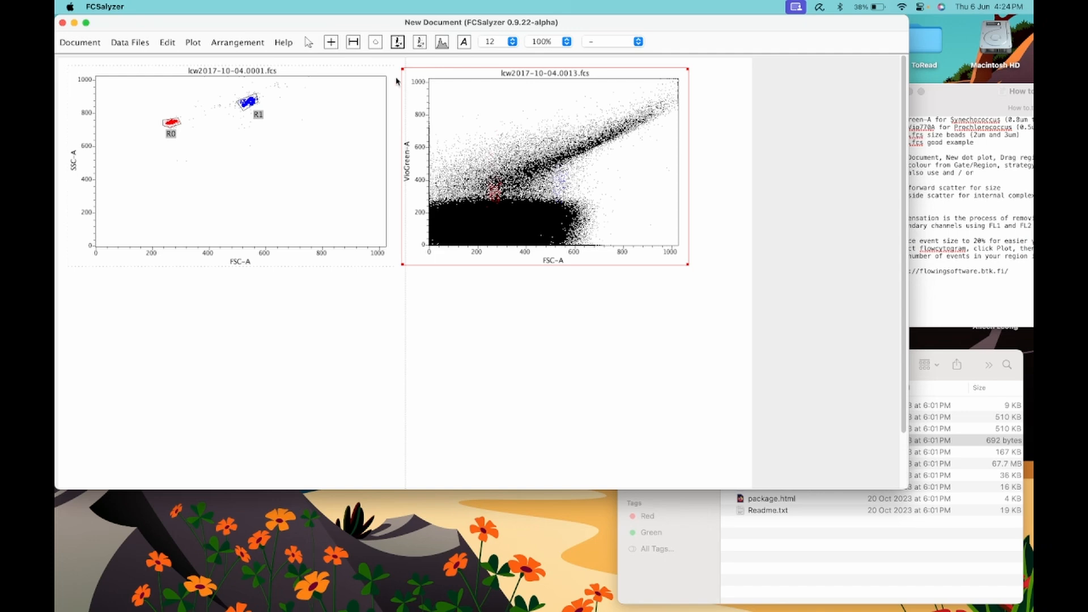
- Draw a tall rectangular polygon region on the 0013 plot, about 100–210 on FSC-A and 290–880 on VioGreen-A, above the dense events
left_click(375, 44)
left_click(453, 199)
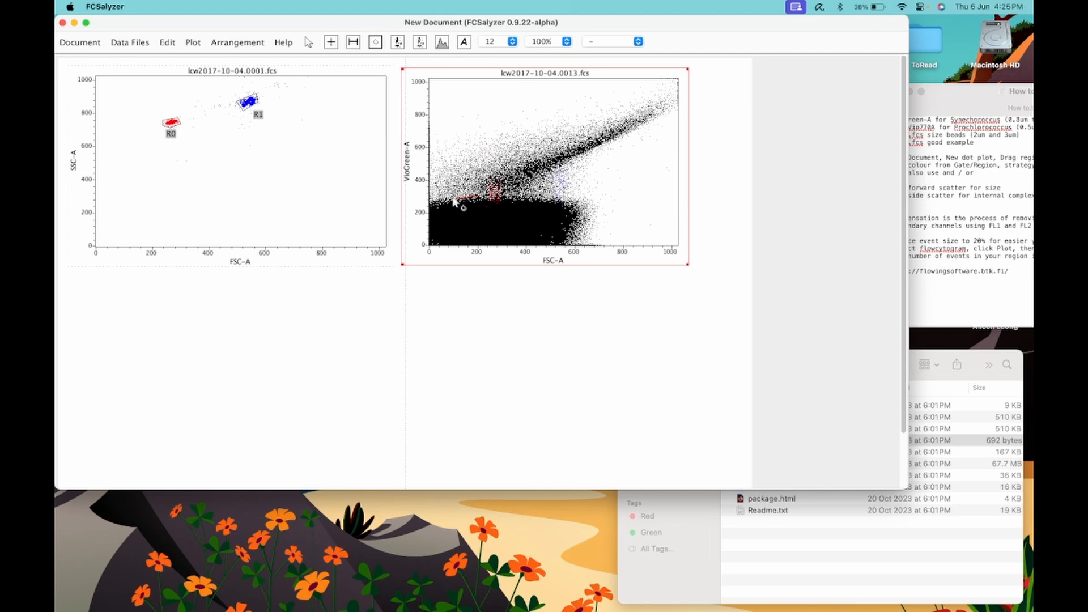
left_click(454, 102)
left_click(480, 102)
left_click_drag(479, 196, 479, 197)
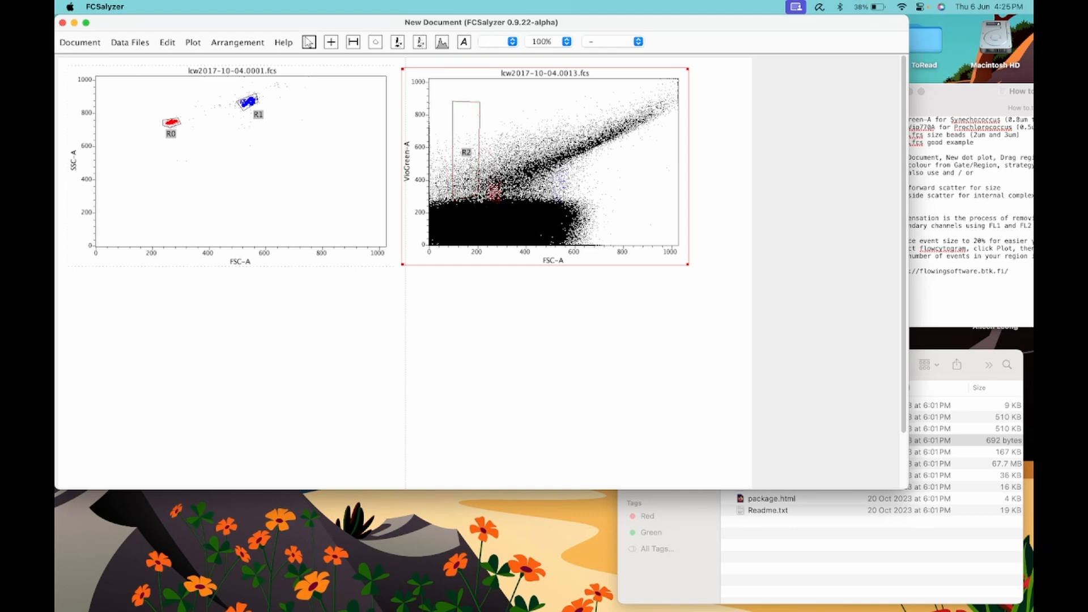
- Bring up the regions and gates editor beneath the plots, add a new gate, and colour it green
left_click(168, 44)
mouse_move(152, 51)
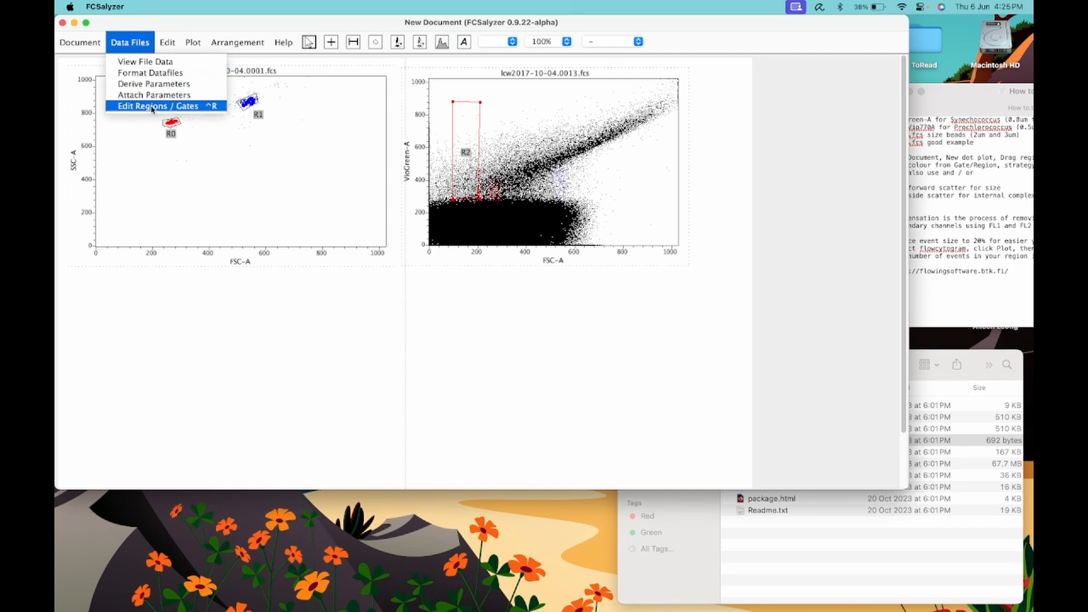
left_click(151, 106)
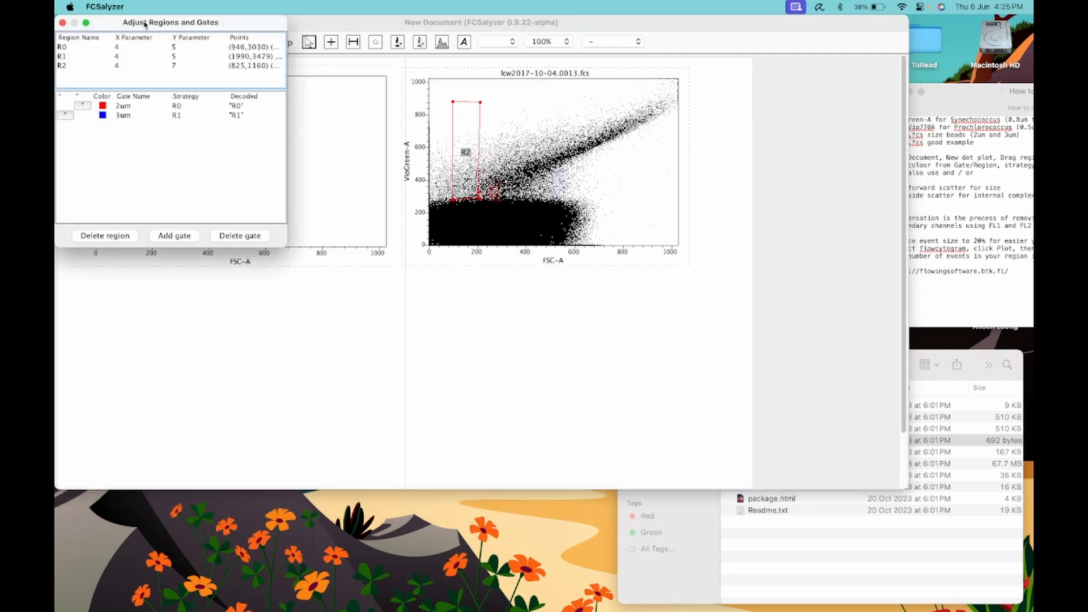
left_click_drag(145, 24, 203, 297)
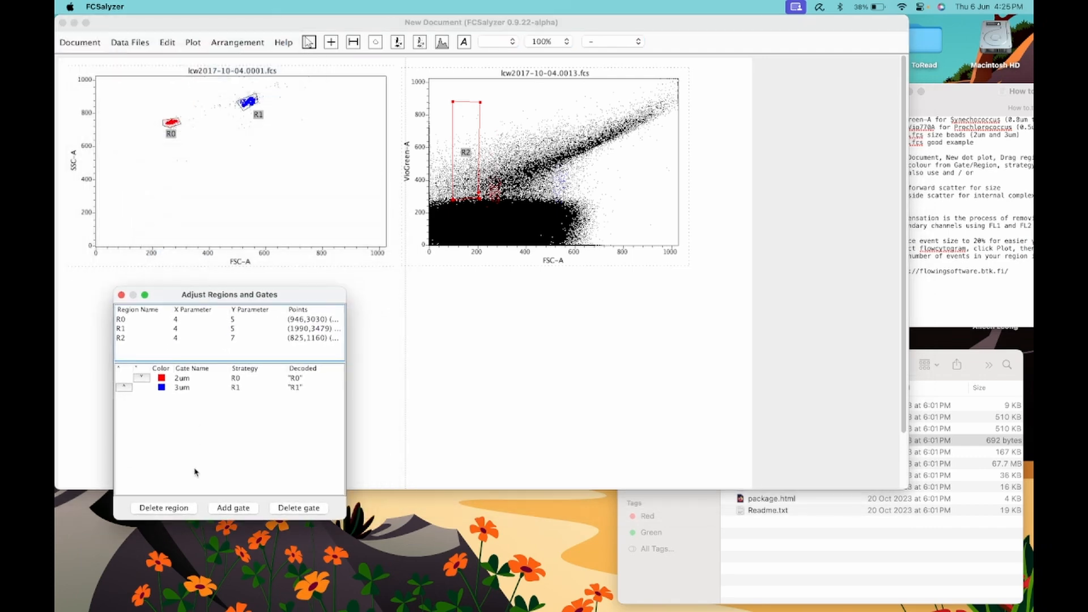
left_click(231, 508)
left_click(162, 398)
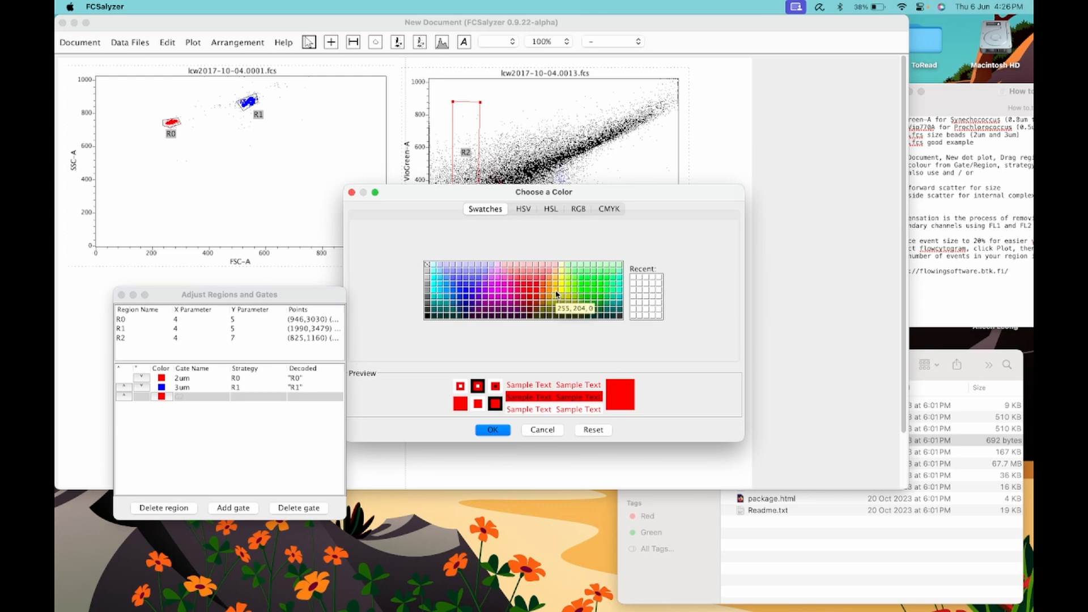
left_click(593, 292)
left_click(493, 430)
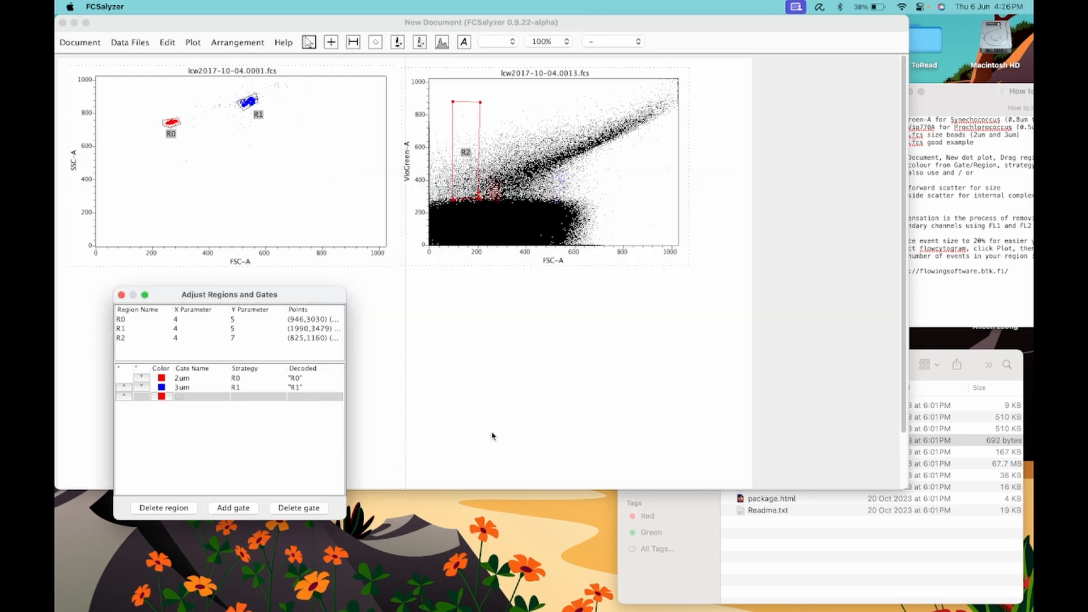
- Name the green gate Synecho, set its strategy to R2, and close the regions and gates editor
left_click(191, 400)
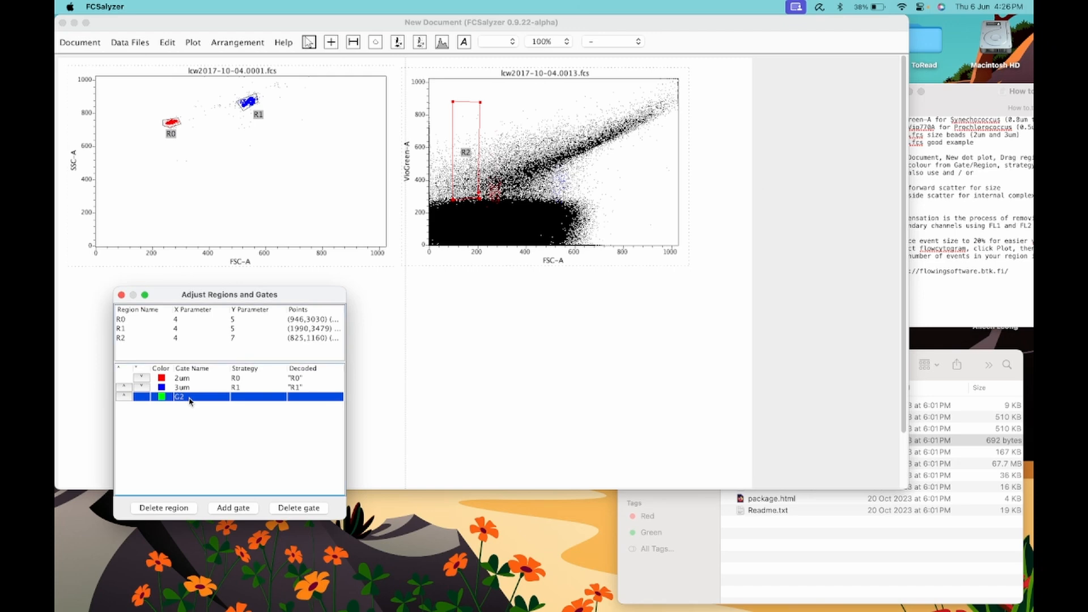
type("Synecho")
left_click(251, 402)
type("R2")
key("Return")
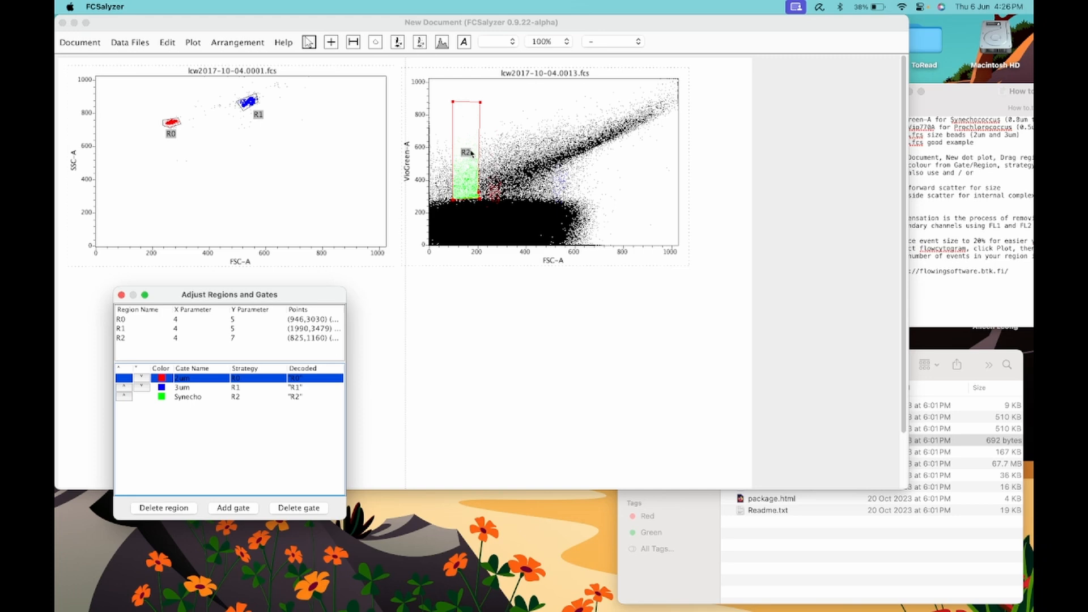
left_click(930, 106)
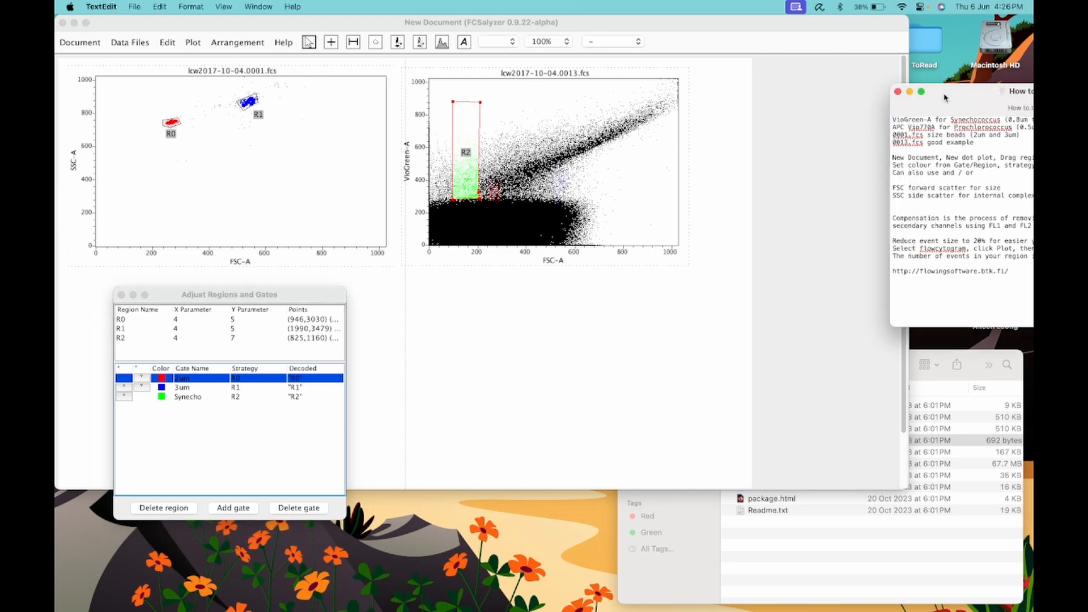
left_click(540, 306)
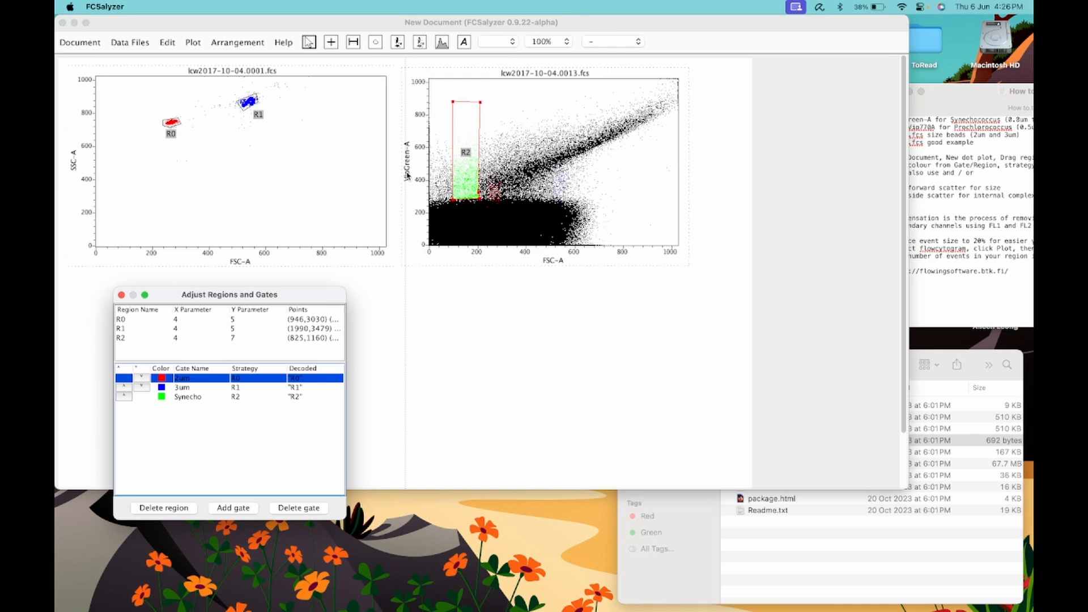
left_click(121, 295)
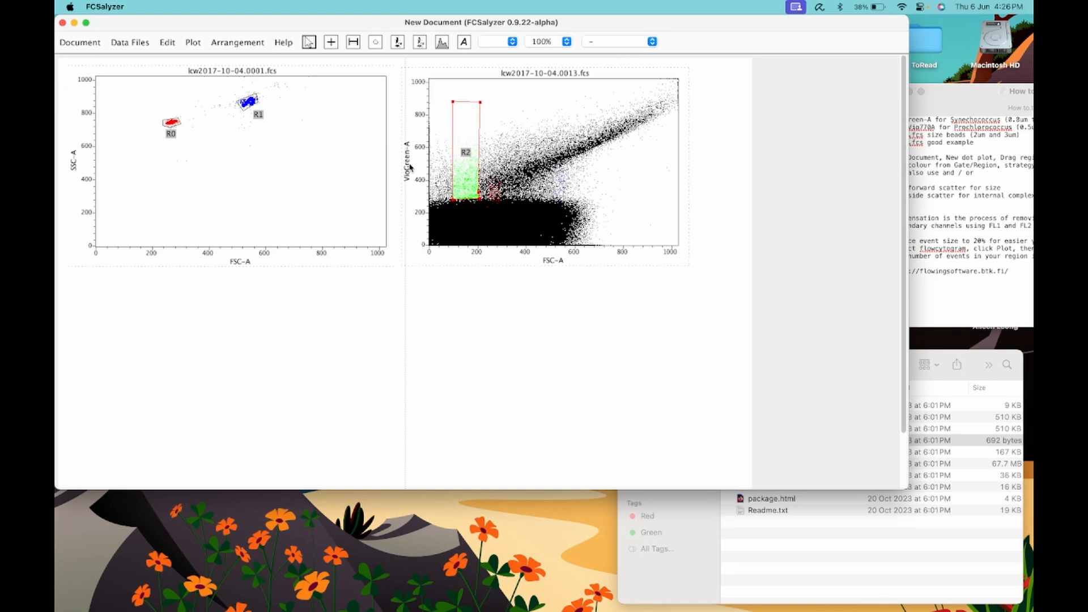
- Set the Y axis of the lcw2017-10-04.0013.fcs plot to APC-Vio770-A
left_click(407, 168)
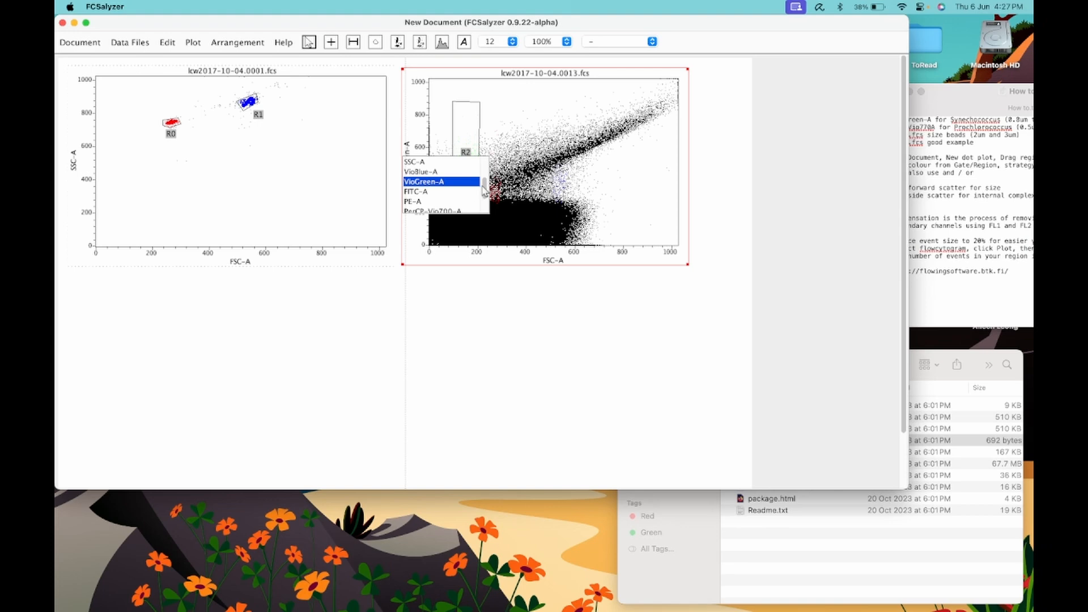
scroll(486, 192, "down", 3)
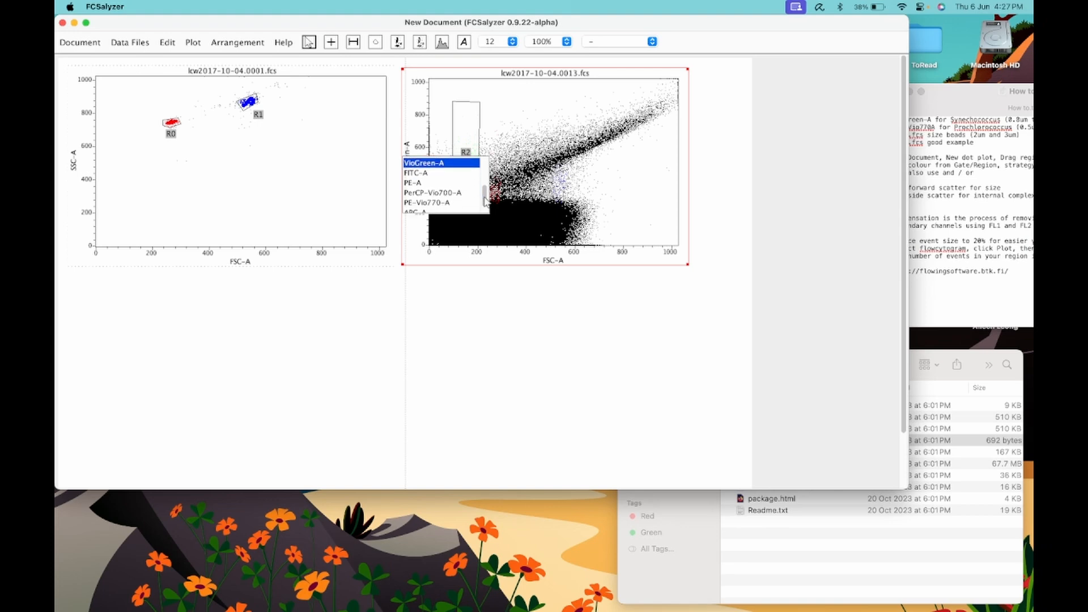
left_click(437, 208)
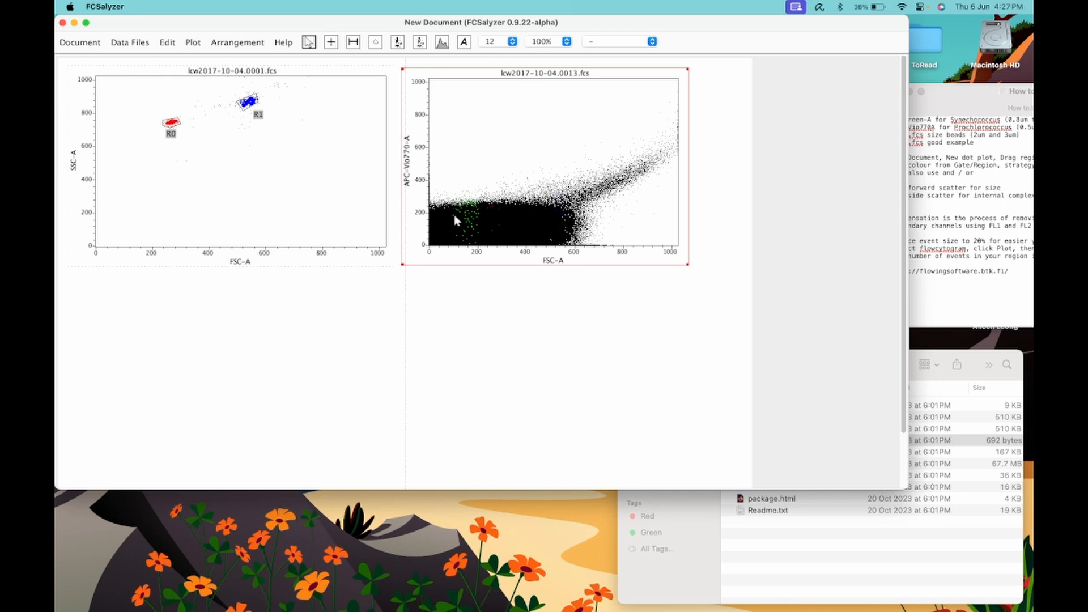
- Draw a small rectangular polygon region on the 0013 plot, about 40–110 on FSC-A and 260–470 on APC-Vio770-A
left_click(375, 43)
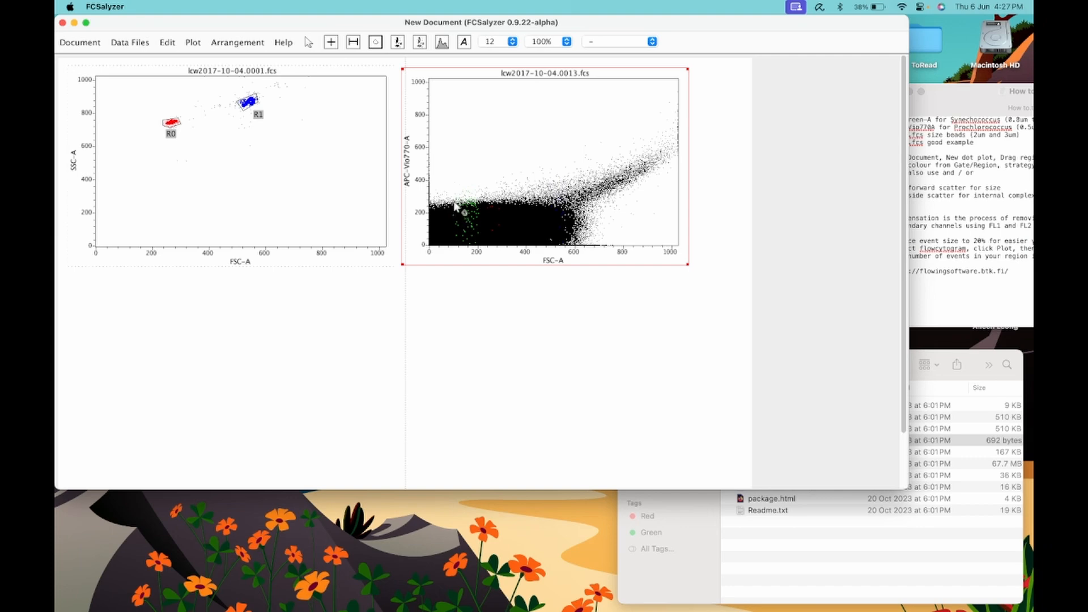
left_click(454, 203)
left_click(439, 204)
left_click(439, 169)
left_click(456, 169)
double_click(456, 201)
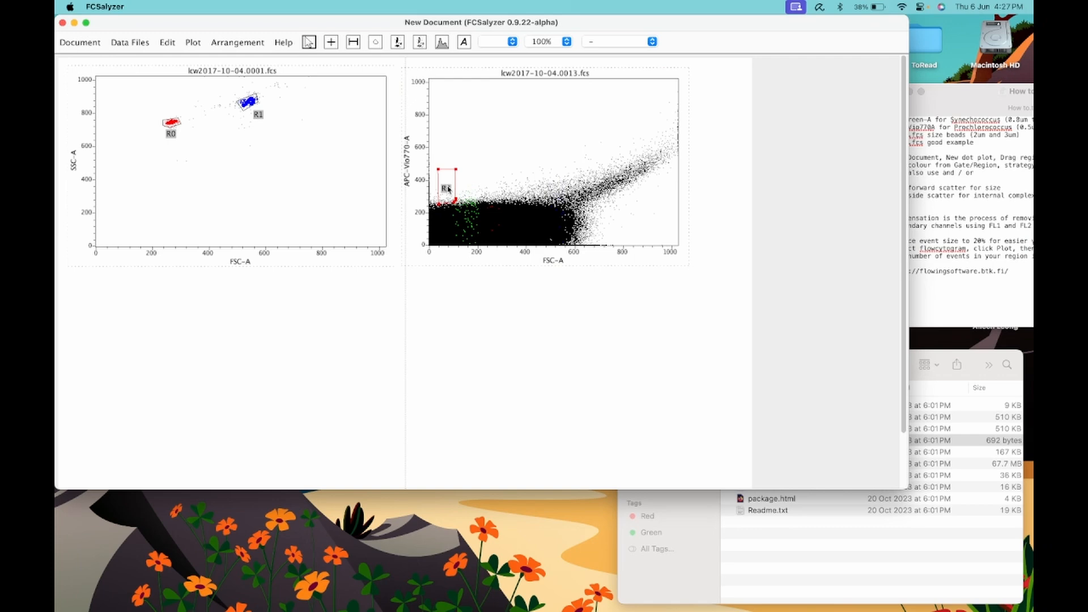
- Open the regions and gates editor, move it off the toolbar, add a new gate, and colour it yellow
left_click(136, 46)
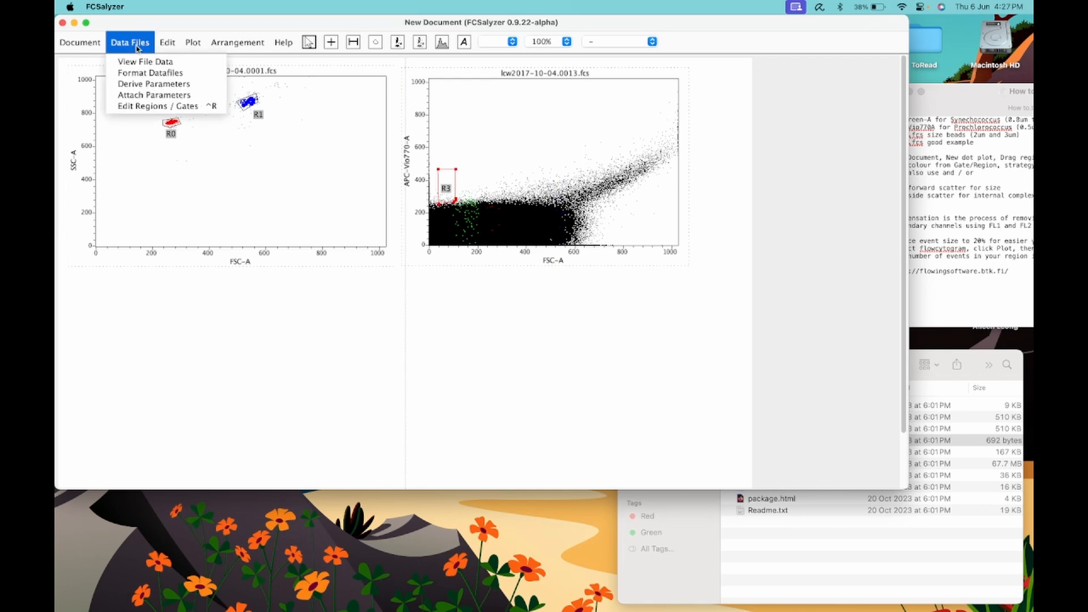
left_click(153, 107)
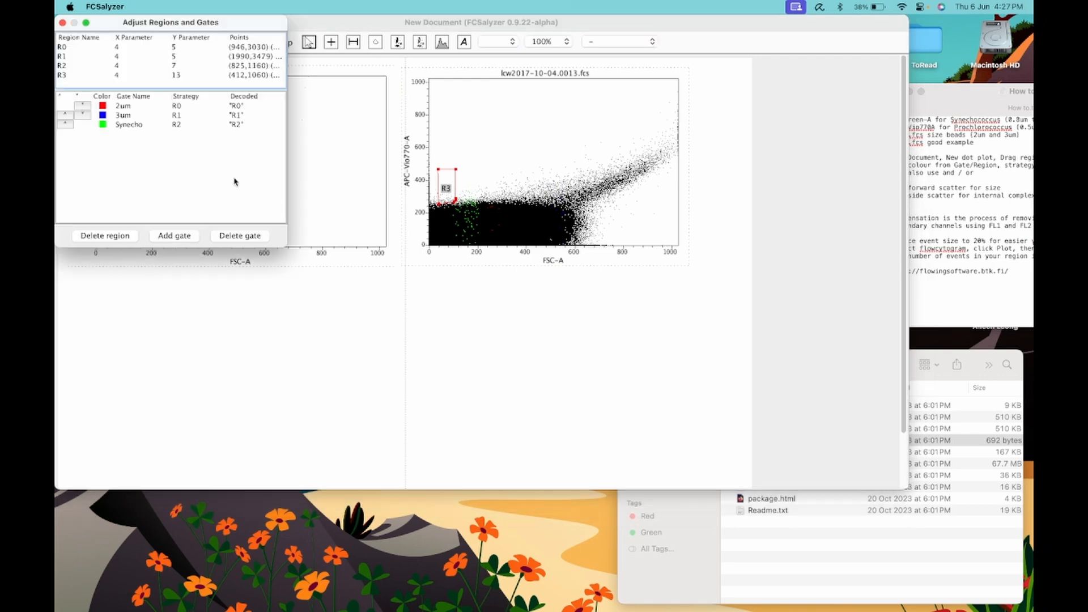
left_click_drag(169, 22, 254, 187)
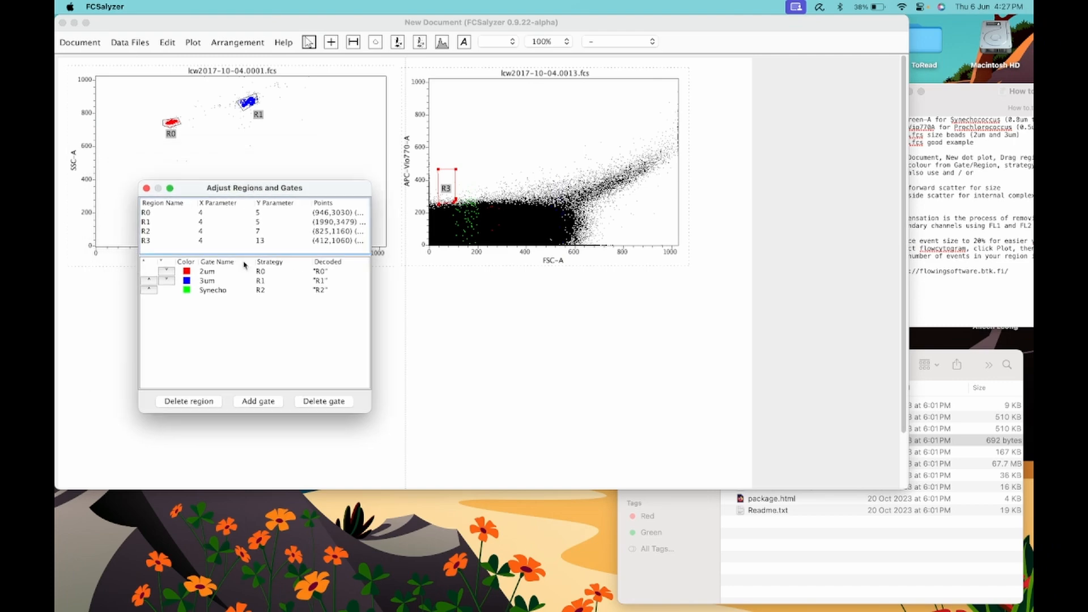
left_click(254, 402)
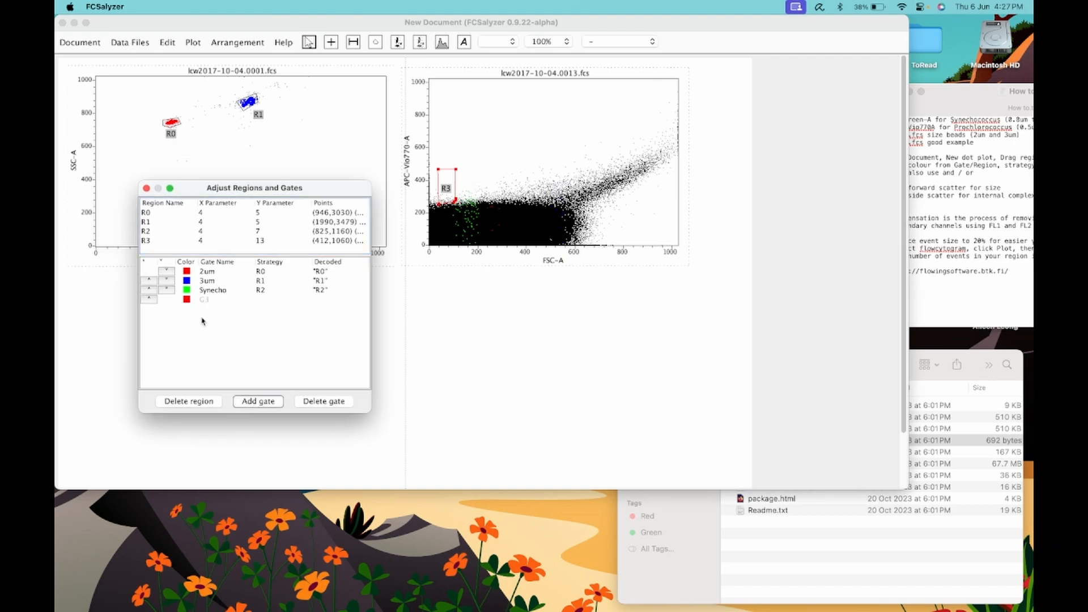
left_click(186, 300)
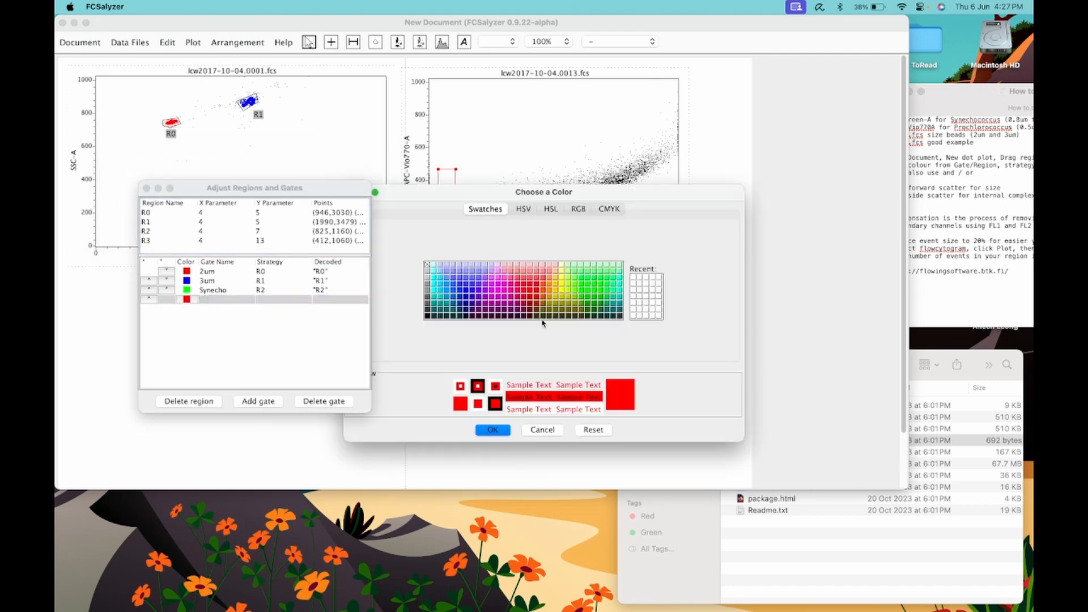
left_click(562, 289)
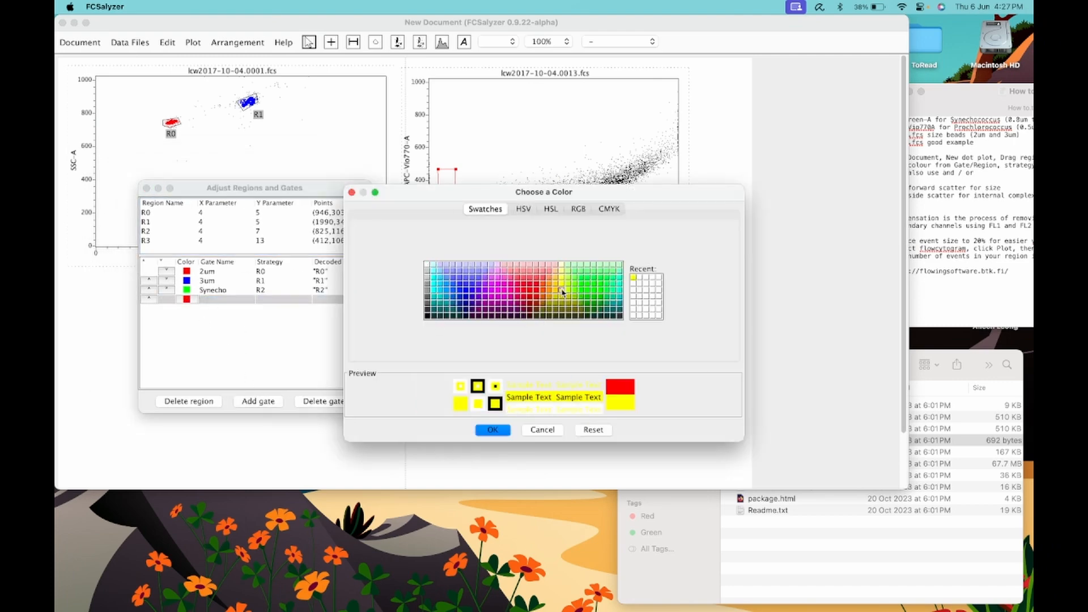
left_click(493, 430)
- Name the yellow gate Prochloro, set its strategy to R3, and close the regions and gates editor
left_click(208, 300)
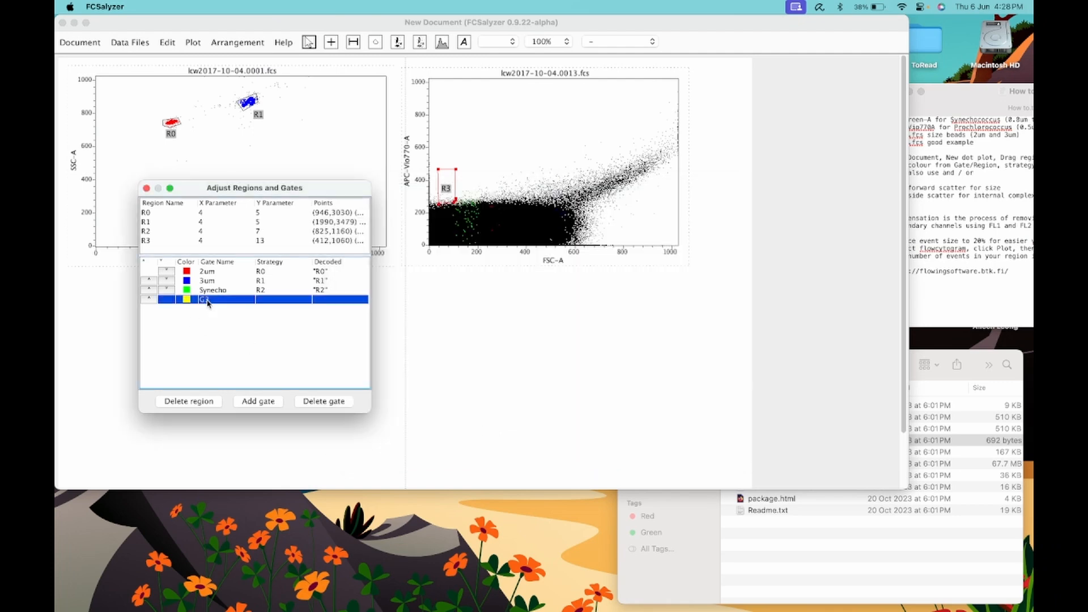
double_click(207, 300)
left_click(289, 304)
type("R3")
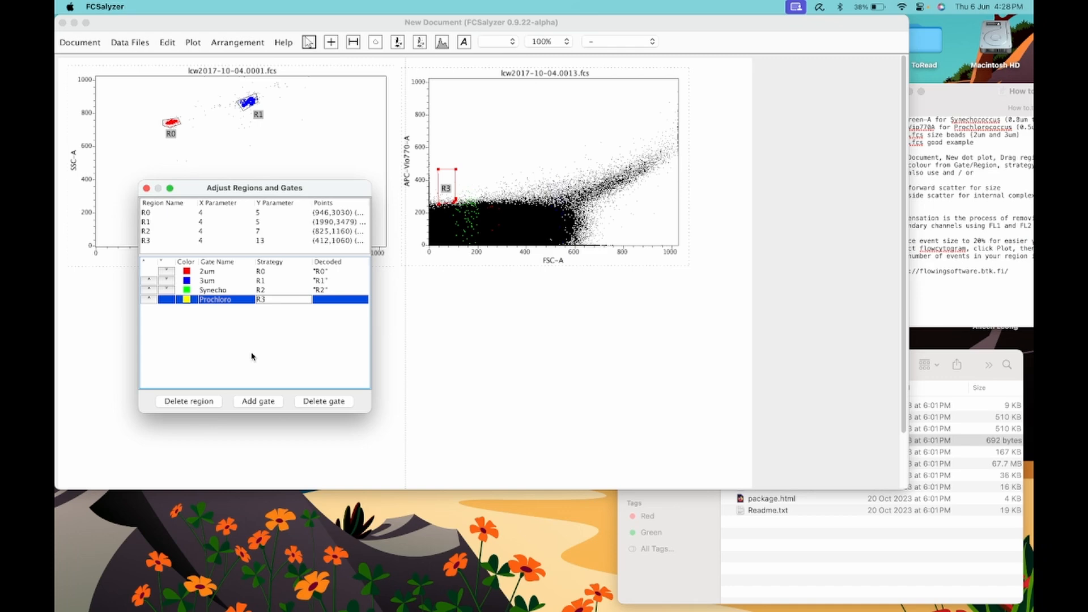
key("Return")
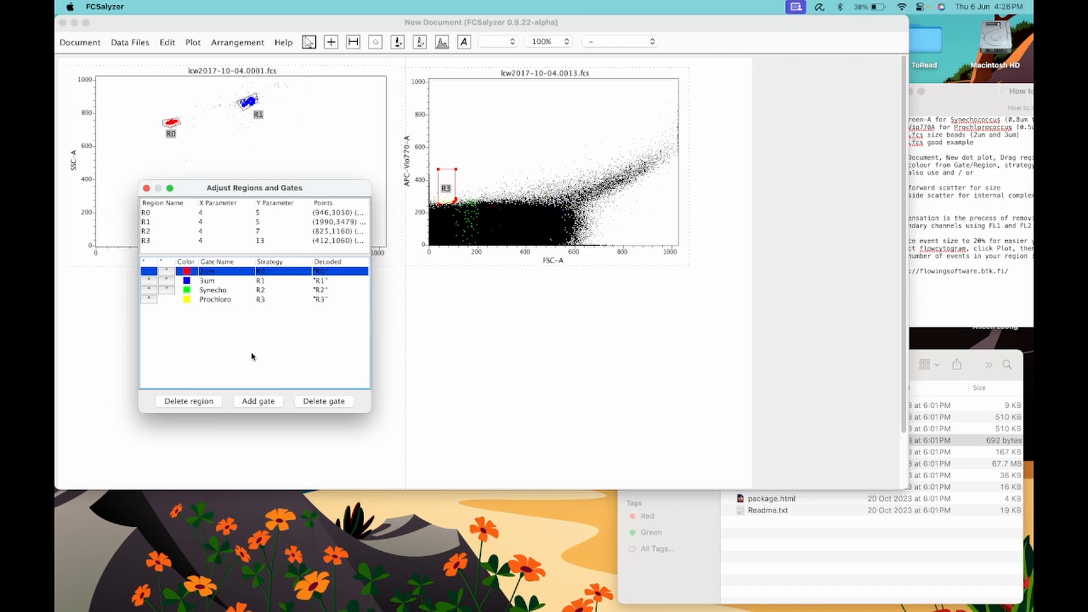
left_click(146, 189)
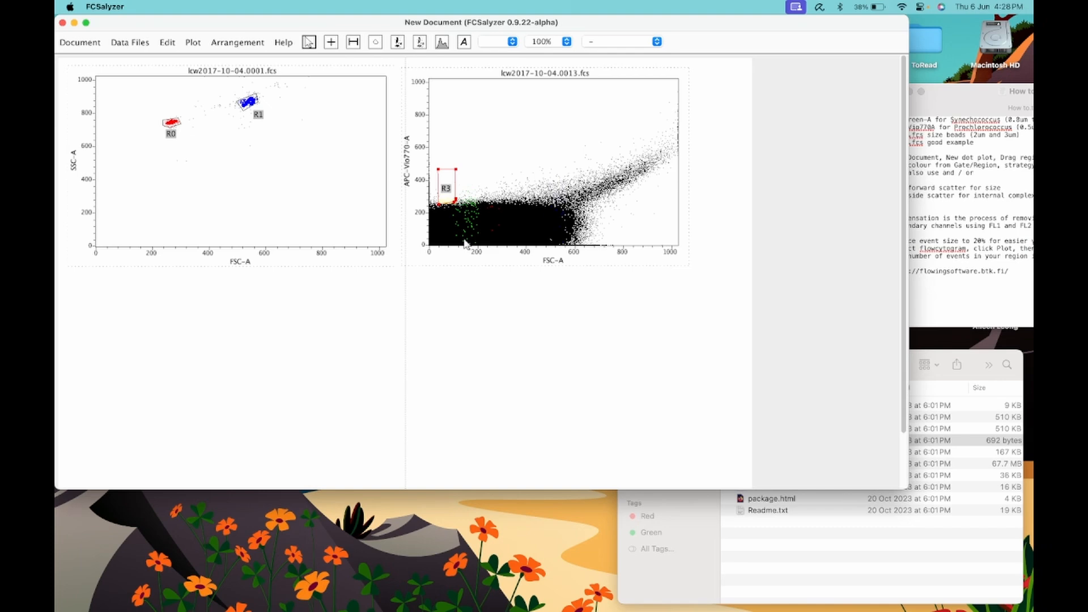
- Set the Y axis of the lcw2017-10-04.0013.fcs plot back to SSC-A
left_click(409, 168)
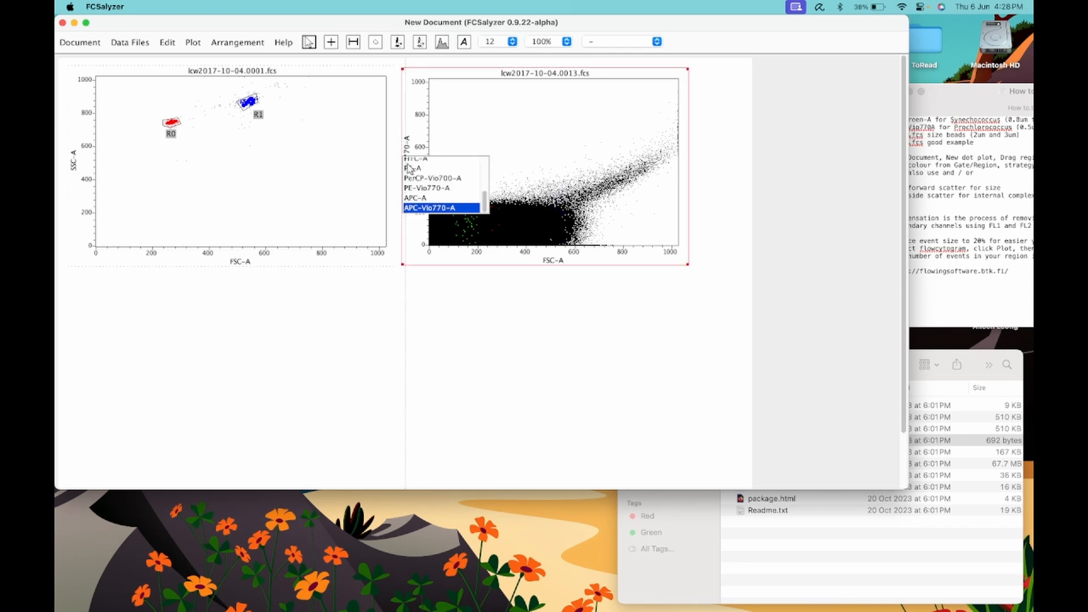
scroll(485, 169, "up", 3)
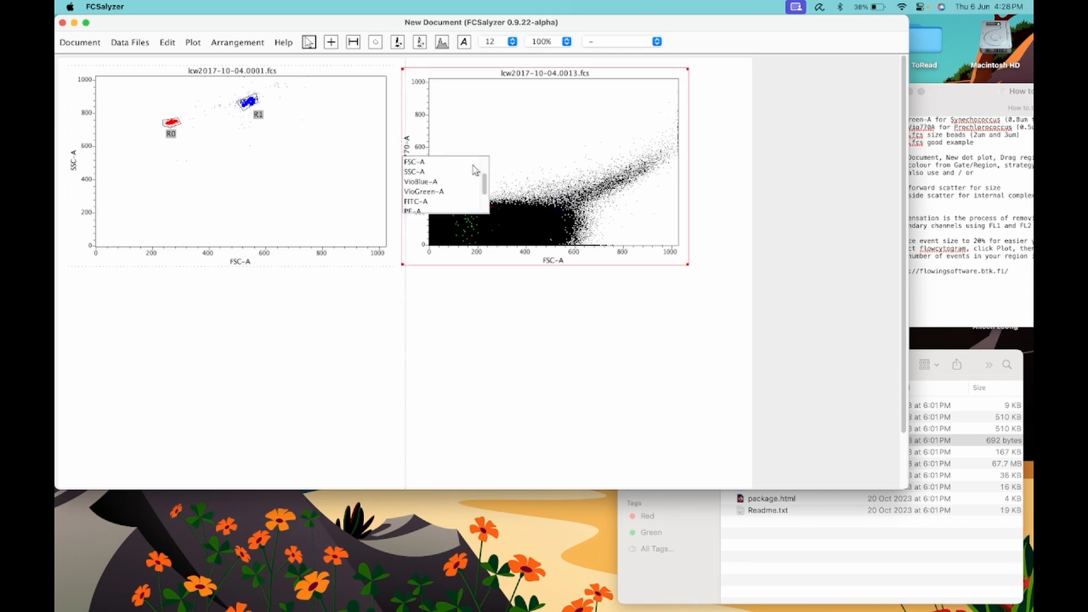
left_click(424, 172)
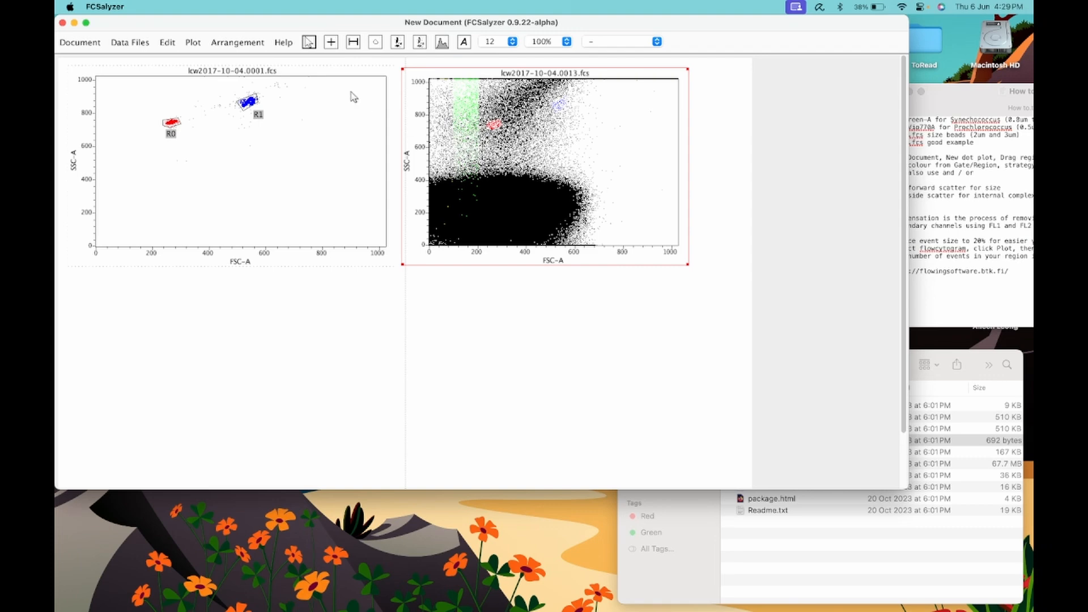
- Add a statistics table for the 0013 plot with Gate and Gate statistics included, place it below the plot, and enlarge its frame slightly
left_click(168, 43)
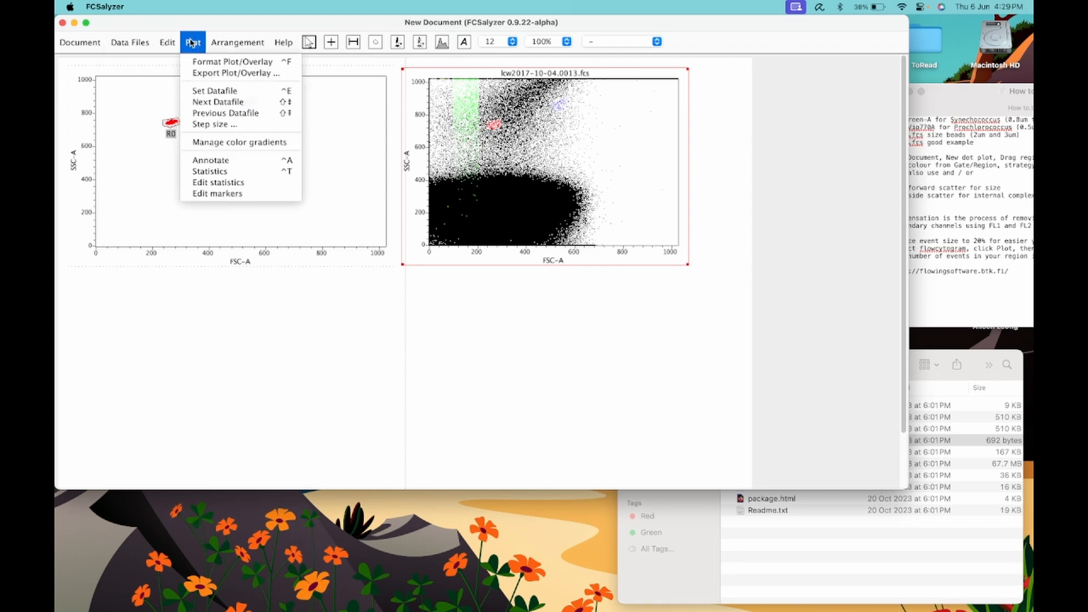
left_click(209, 171)
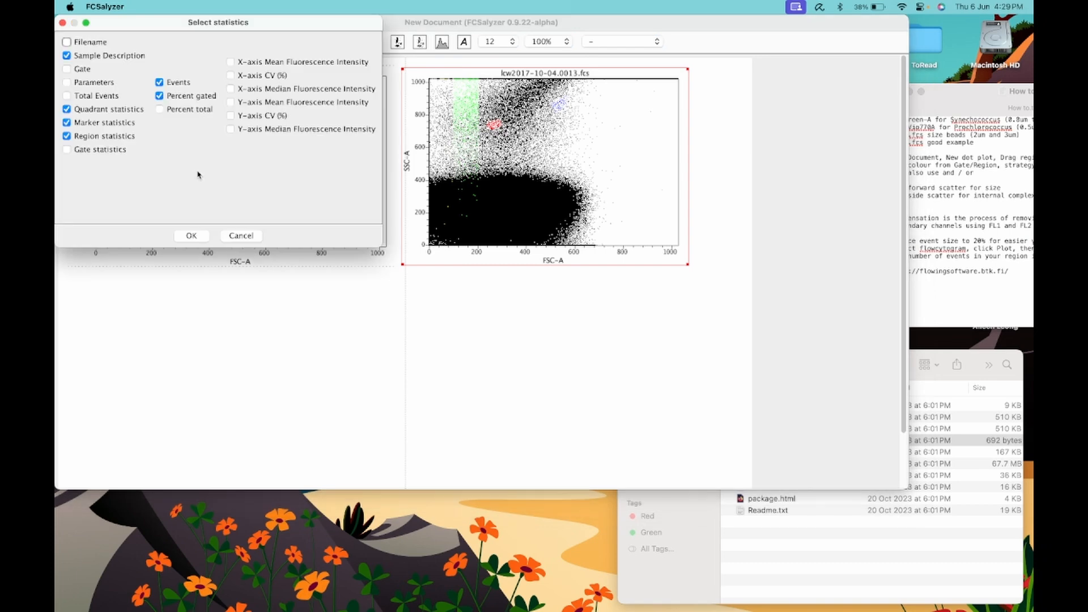
left_click(103, 151)
left_click(86, 71)
left_click(182, 237)
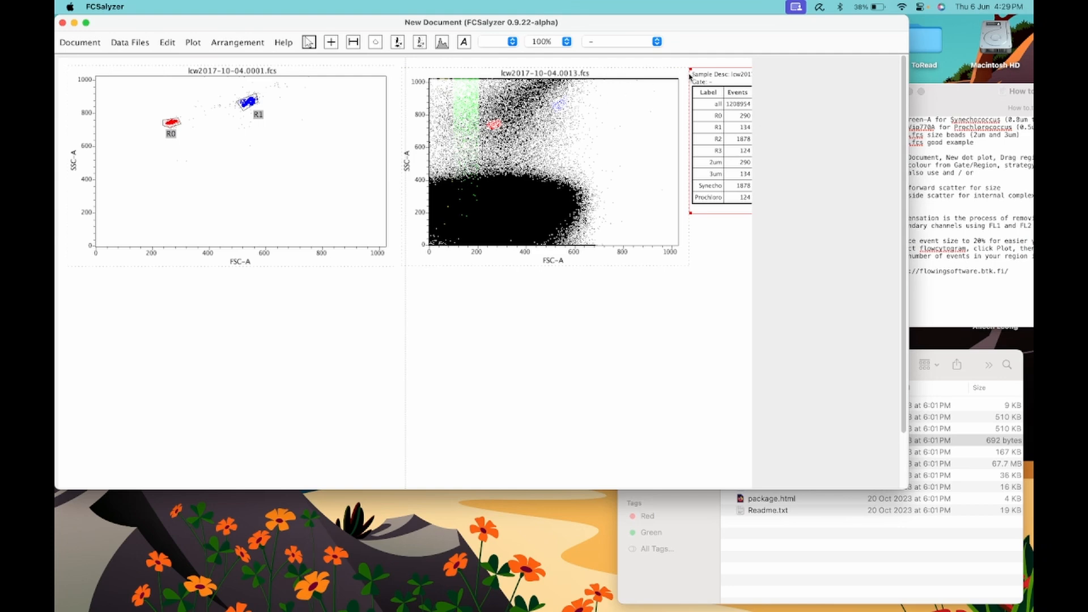
left_click_drag(710, 75, 431, 283)
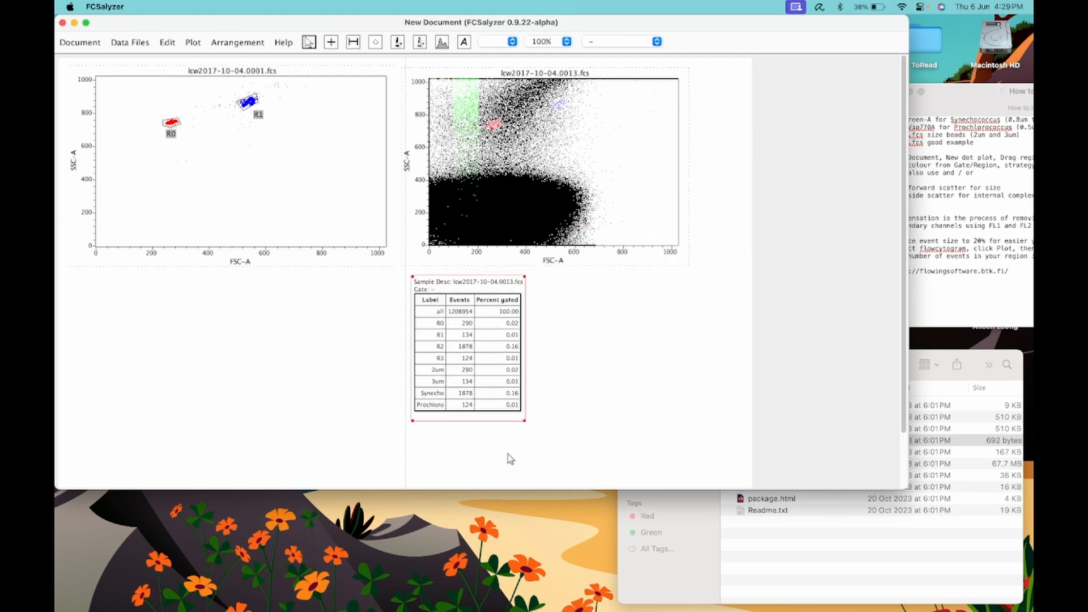
left_click_drag(522, 419, 545, 425)
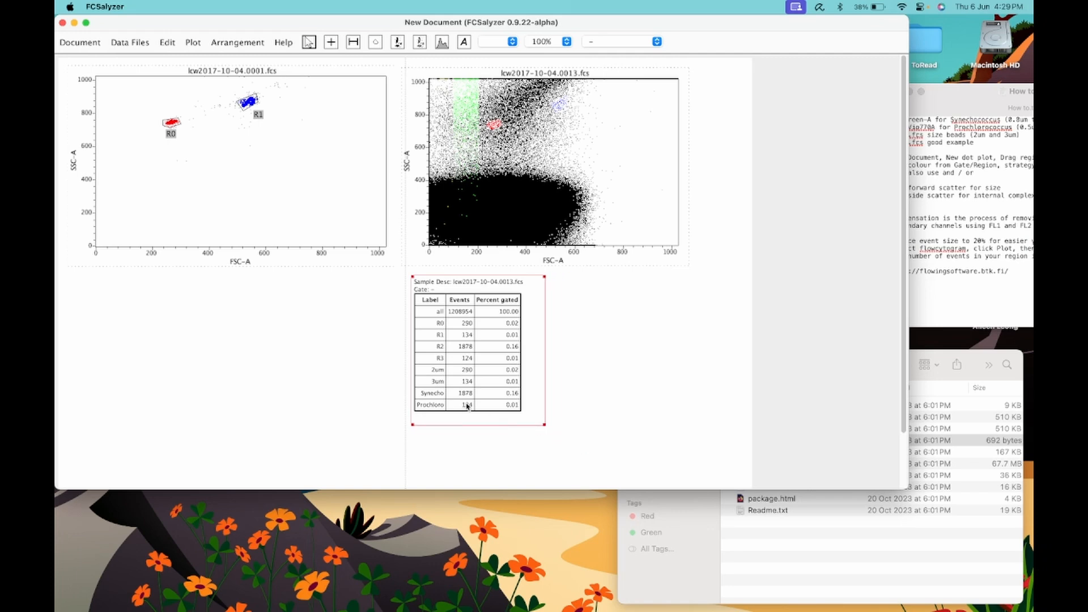